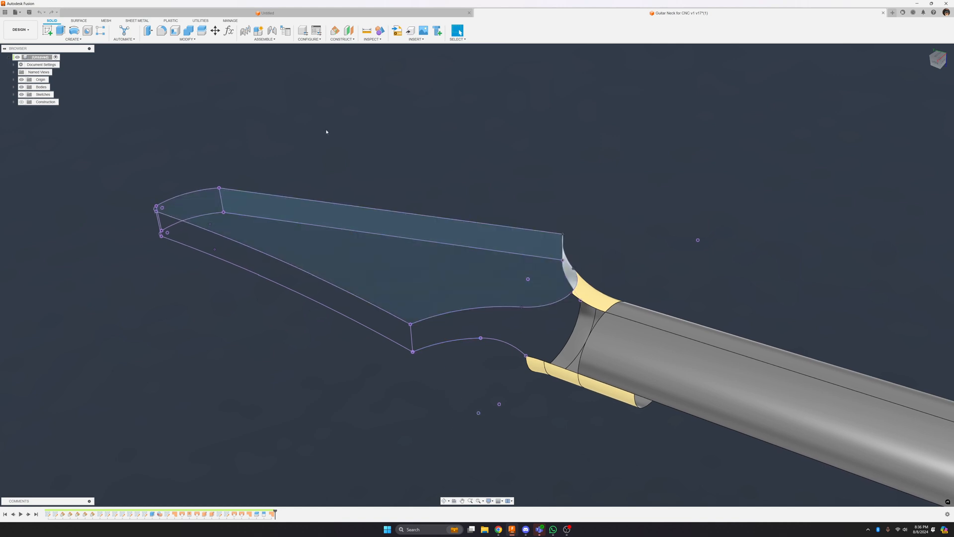
left_click(79, 21)
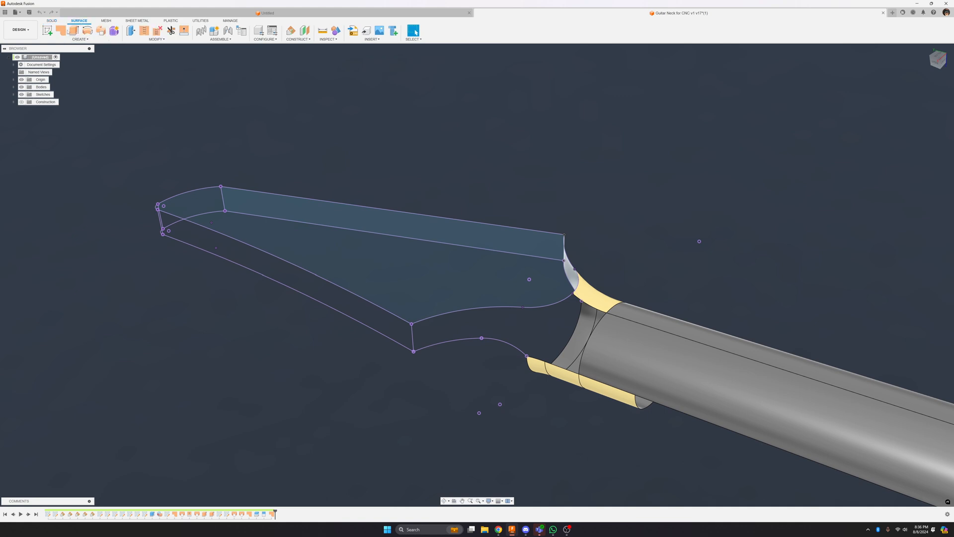
left_click(63, 31)
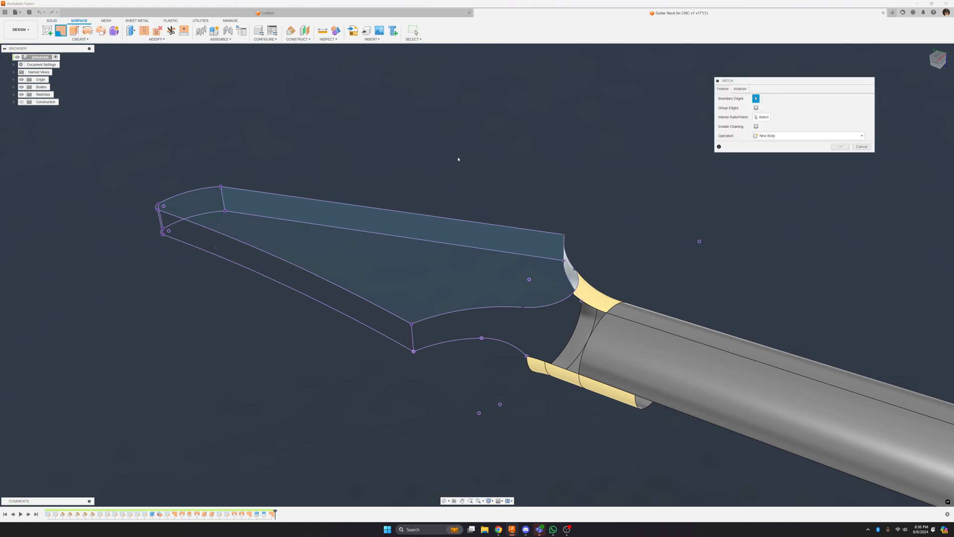
left_click(554, 306)
left_click(504, 309)
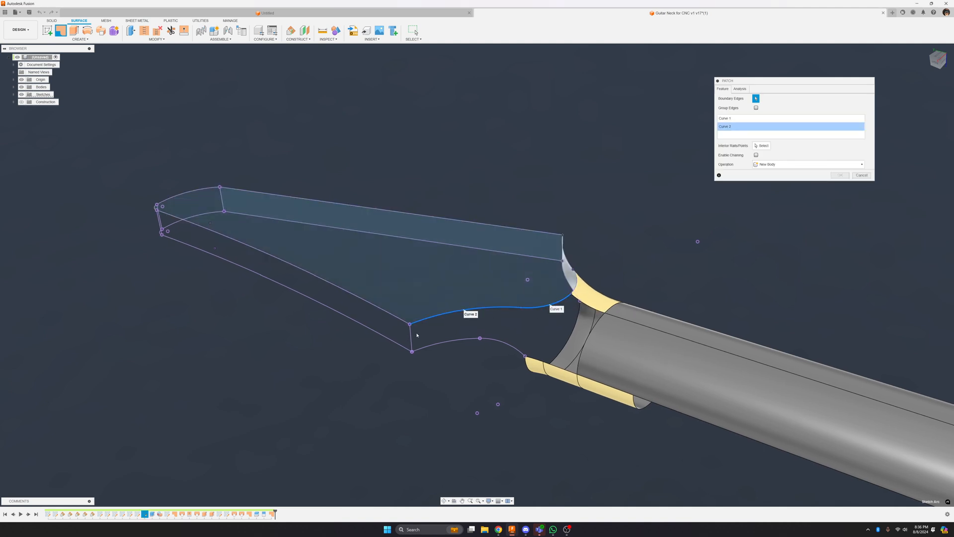
left_click(450, 343)
left_click(410, 340)
left_click(510, 344)
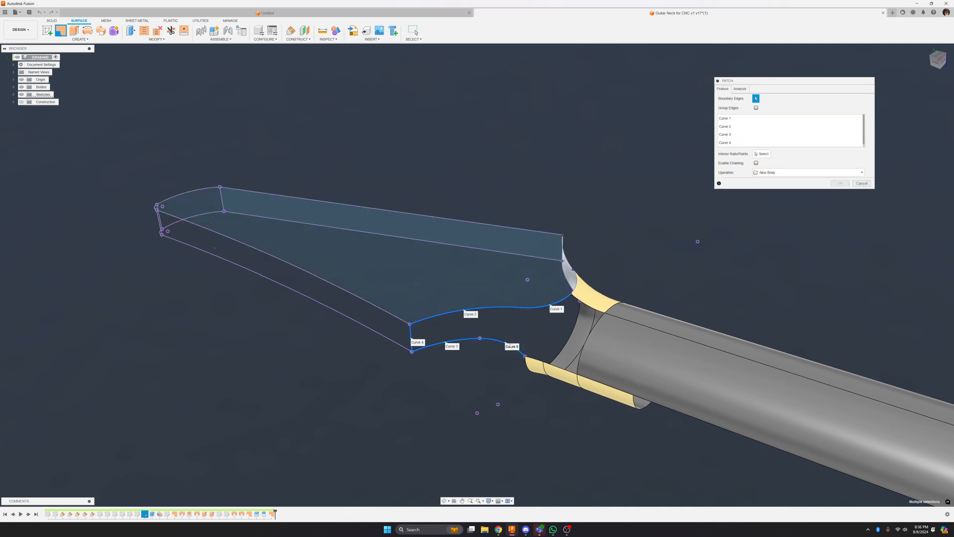
left_click(581, 357)
mouse_move(588, 310)
middle_mouse_down("shift")
mouse_move(655, 247)
mouse_move(715, 254)
middle_mouse_up("shift")
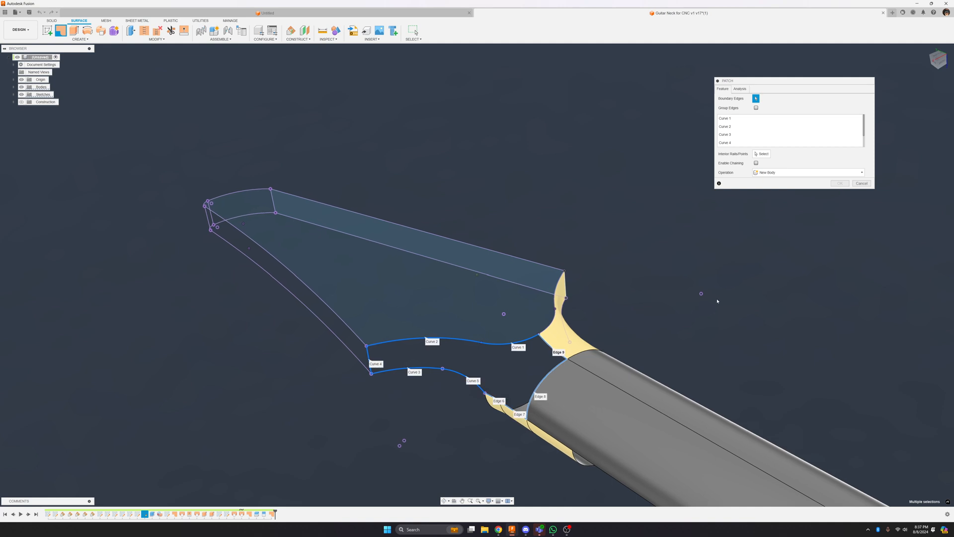
mouse_move(421, 396)
middle_mouse_down("shift")
mouse_move(440, 397)
mouse_move(372, 396)
mouse_move(354, 387)
mouse_move(357, 367)
middle_mouse_up("shift")
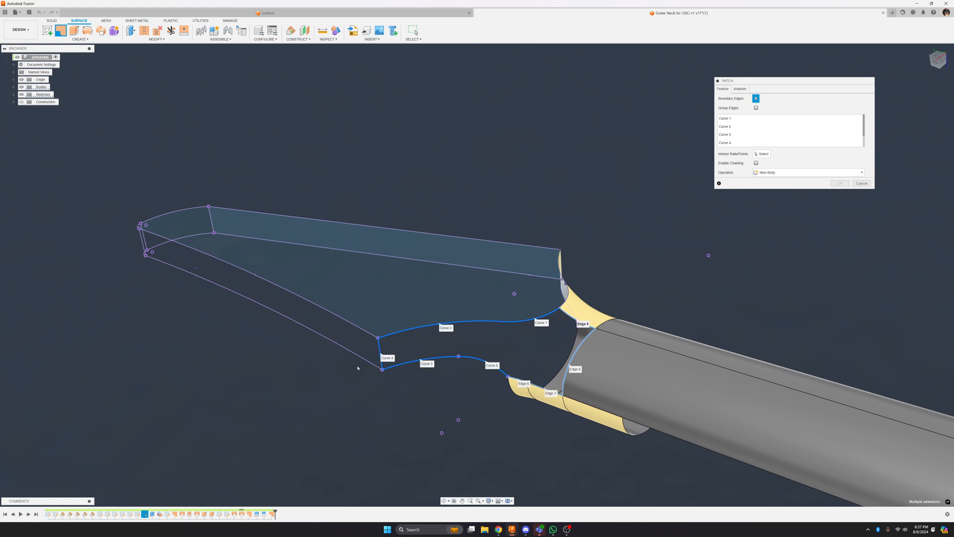
middle_click_drag(358, 368, 416, 405, "shift")
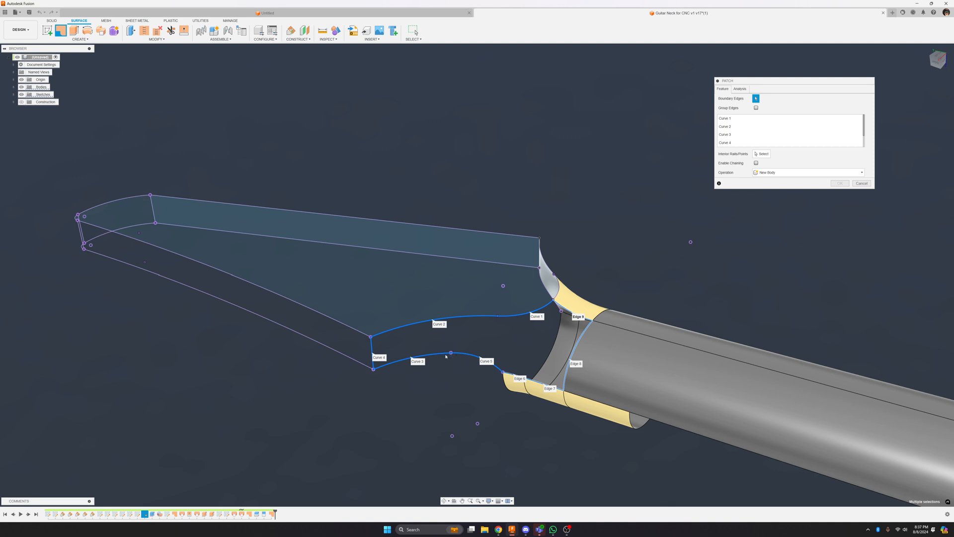
left_click(861, 183)
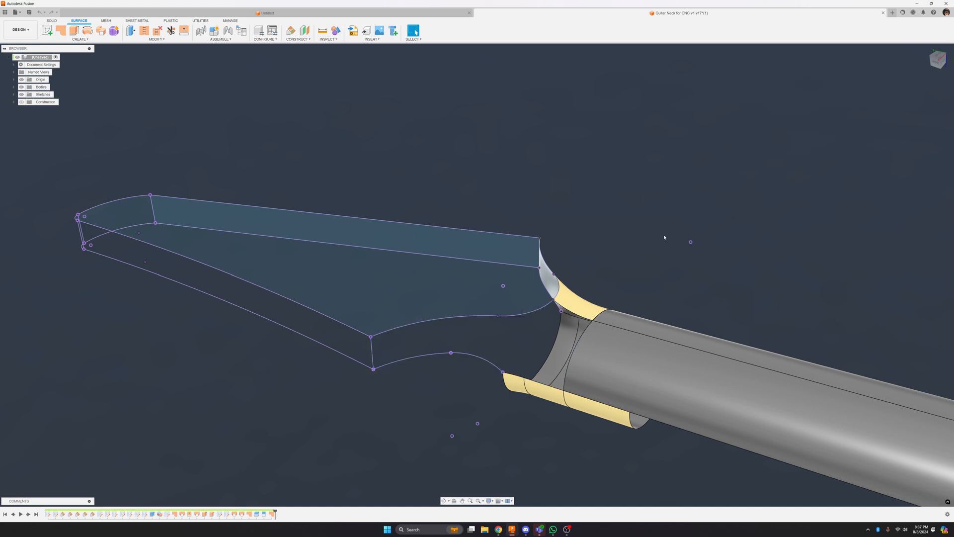
Examine the headstock's lower side curve where it meets the neck transition surface
middle_click_drag(450, 420, 447, 357, "shift")
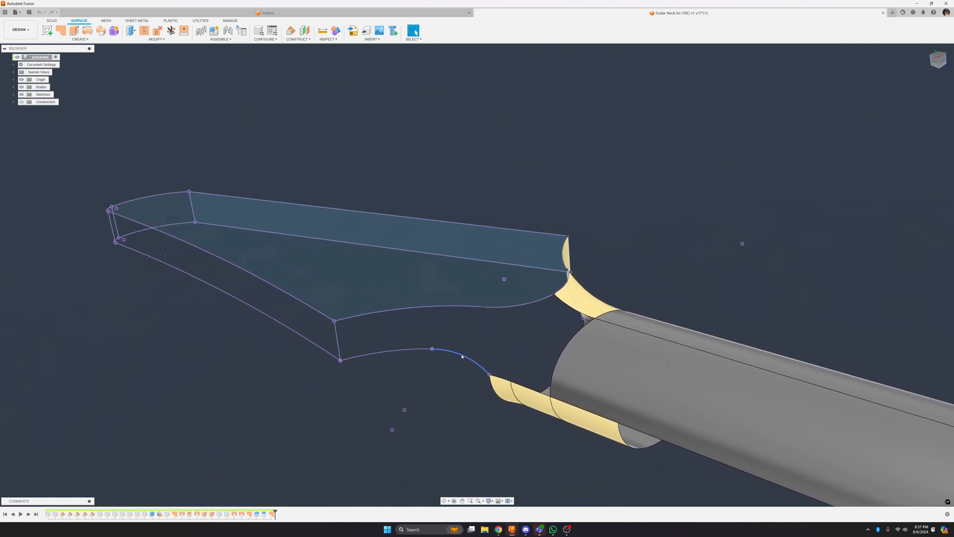
left_click(462, 356)
mouse_move(435, 397)
middle_mouse_down("shift")
mouse_move(462, 358)
mouse_move(438, 371)
middle_mouse_up("shift")
left_click(464, 356)
left_click(453, 370)
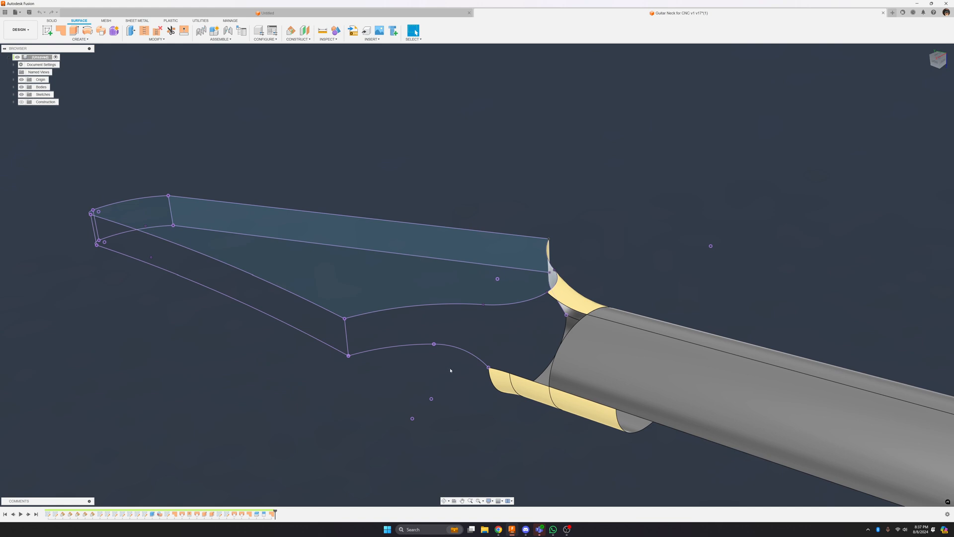
middle_click_drag(450, 370, 448, 371, "shift")
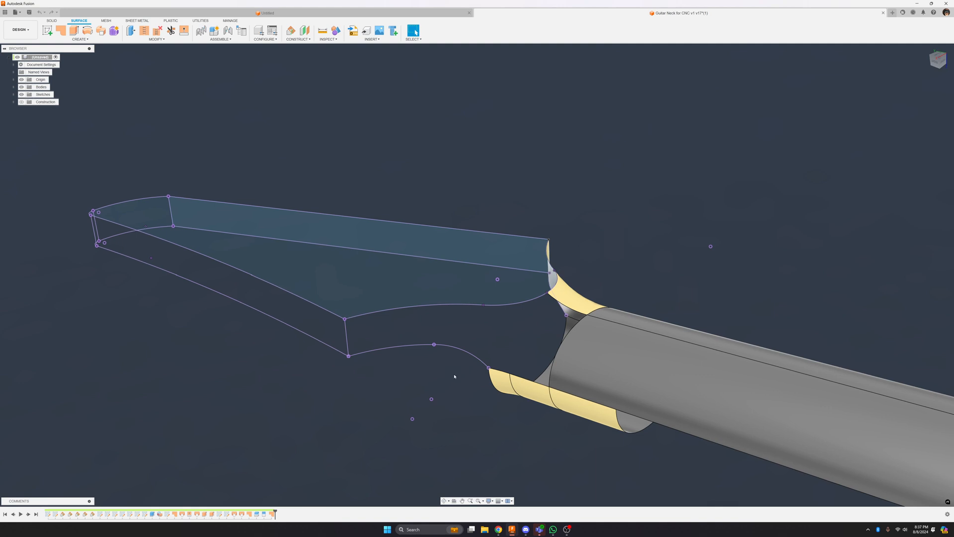
middle_click_drag(454, 376, 464, 371, "shift")
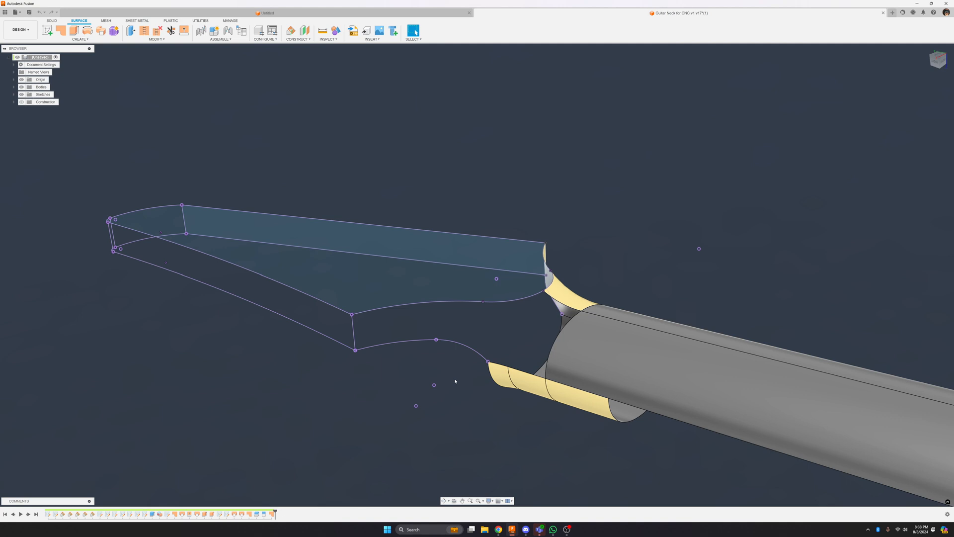
middle_click_drag(455, 381, 456, 382)
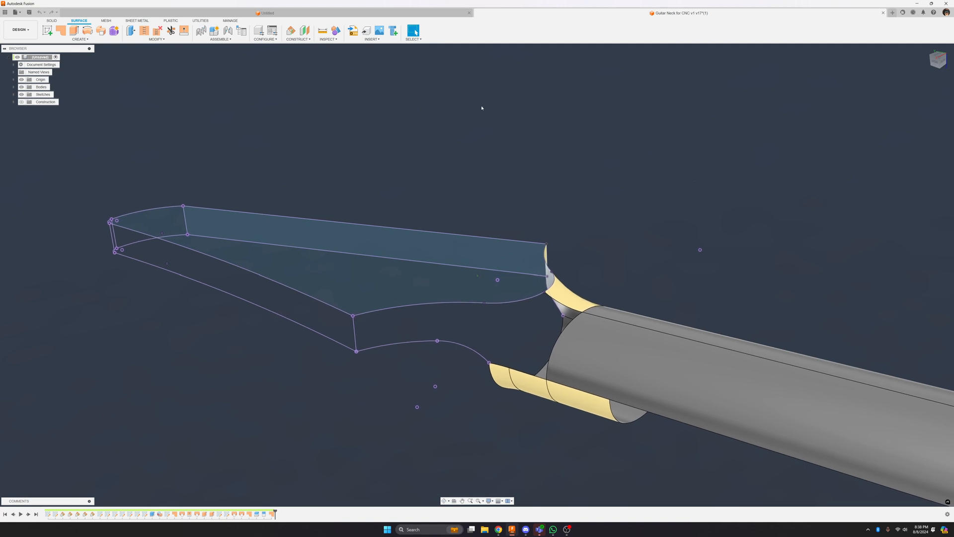
left_click(326, 44)
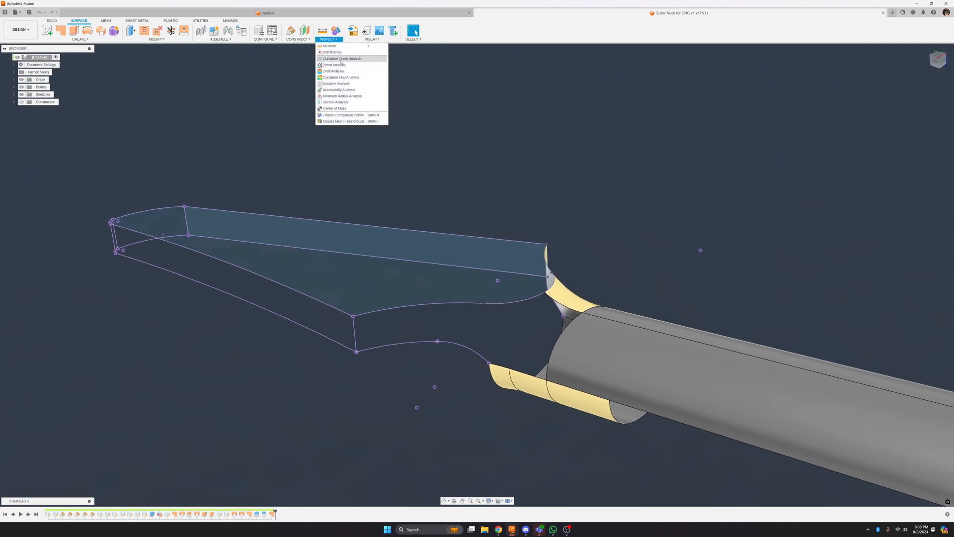
left_click(345, 82)
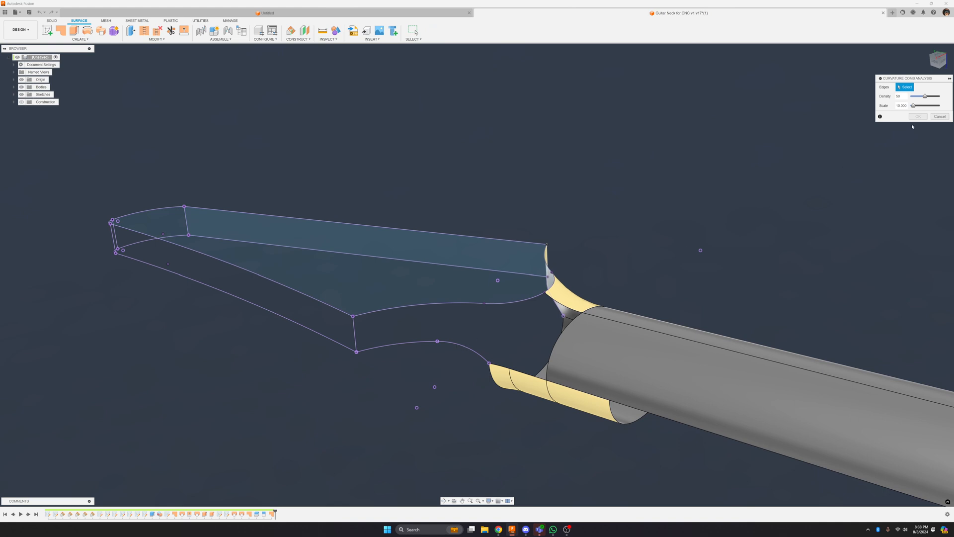
left_click(939, 118)
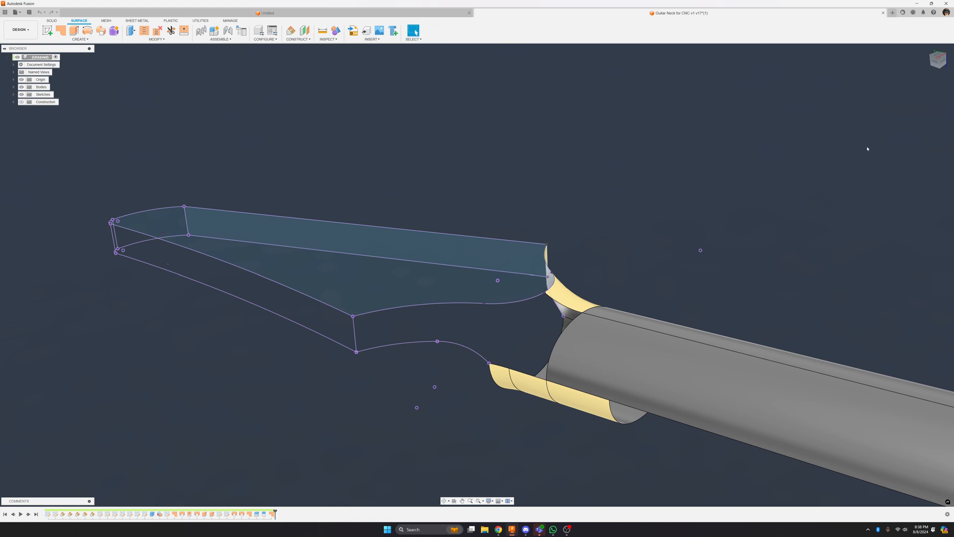
Turn on the curvature display for the control point spline joining the headstock's lower side edge to the neck transition
left_click(470, 350)
right_click(471, 349)
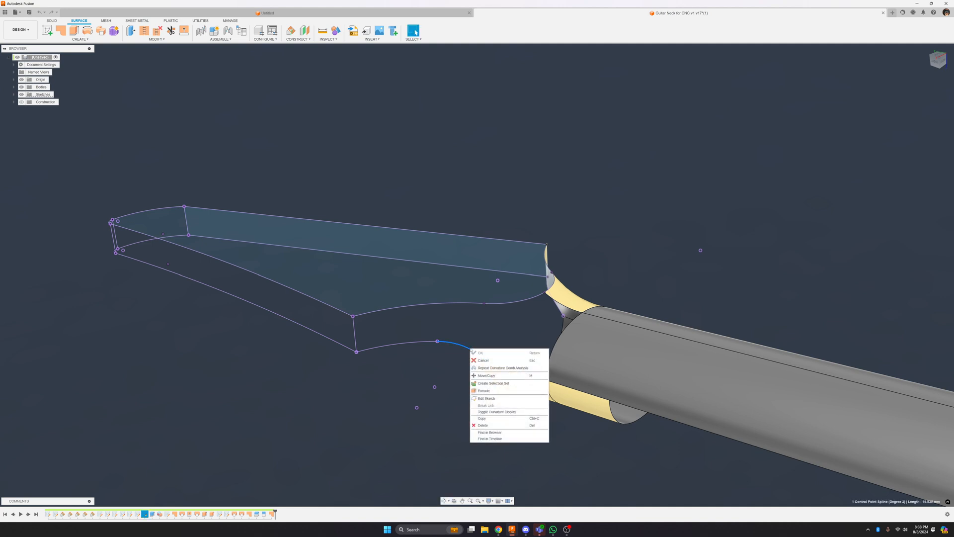
left_click(502, 412)
scroll(644, 316, "up", 10)
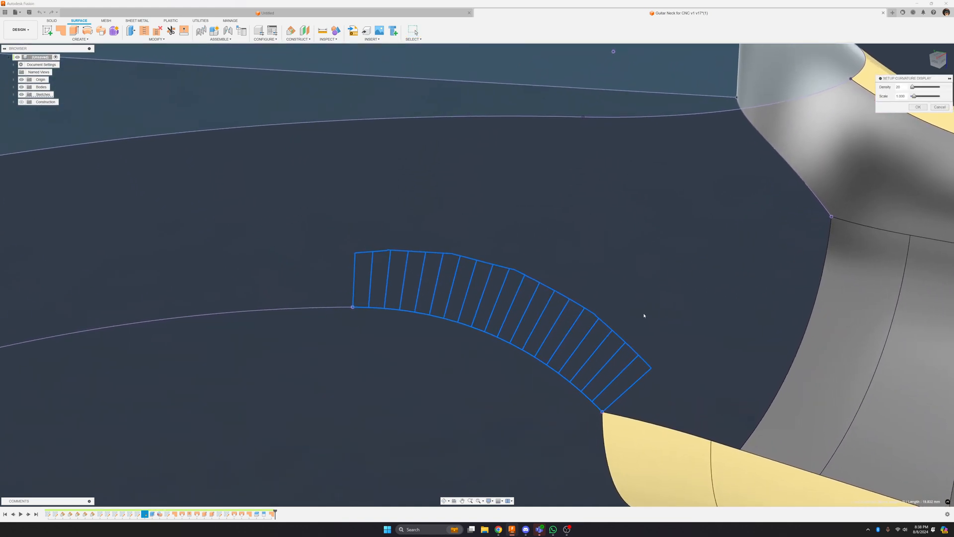
scroll(538, 272, "down", 6)
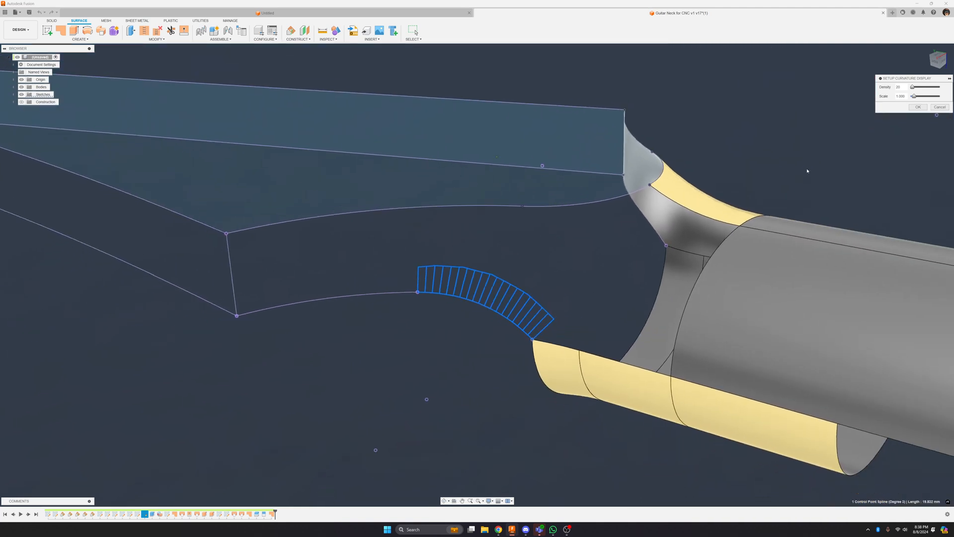
key("Escape")
scroll(521, 151, "down", 1)
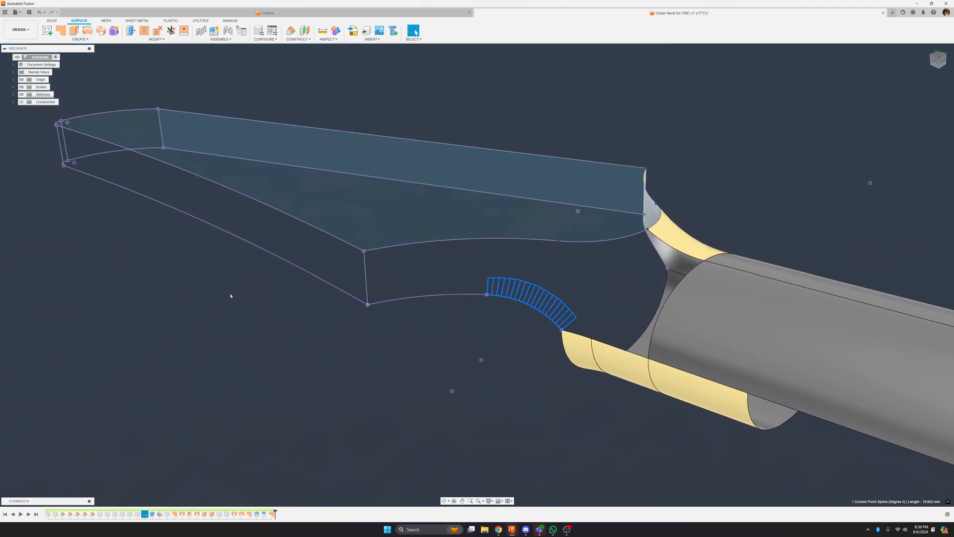
left_click(260, 340)
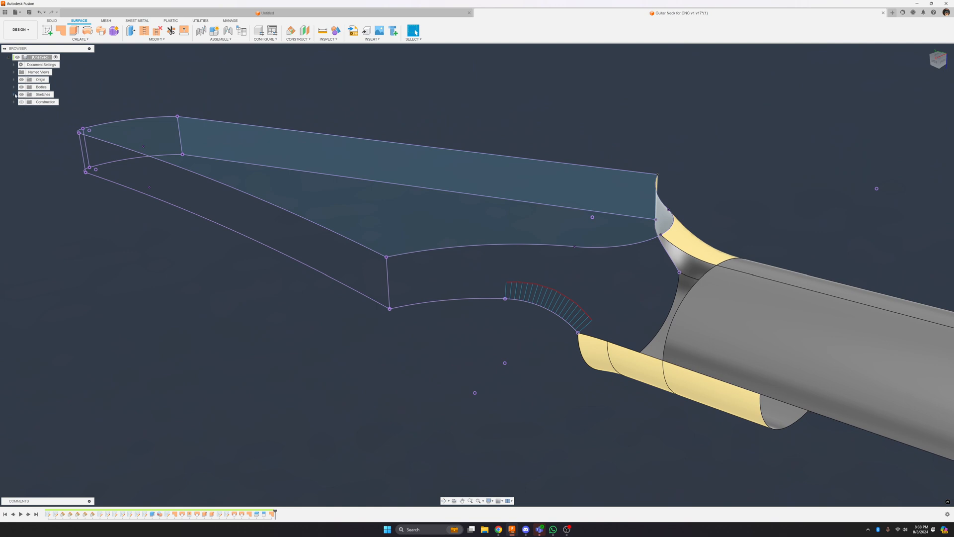
Show the Neck Template and Headstock Side Profile sketches together with the headstock geometry
left_click(14, 94)
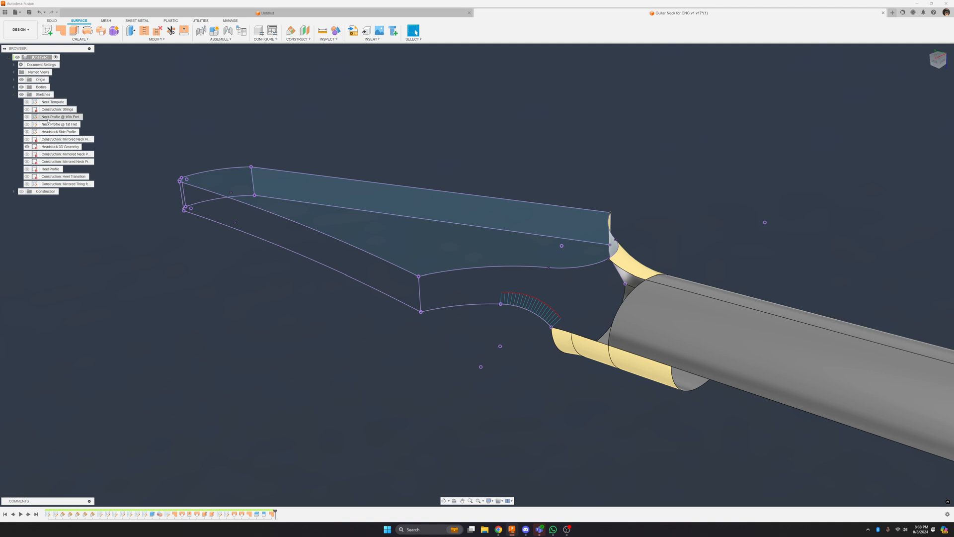
left_click(27, 102)
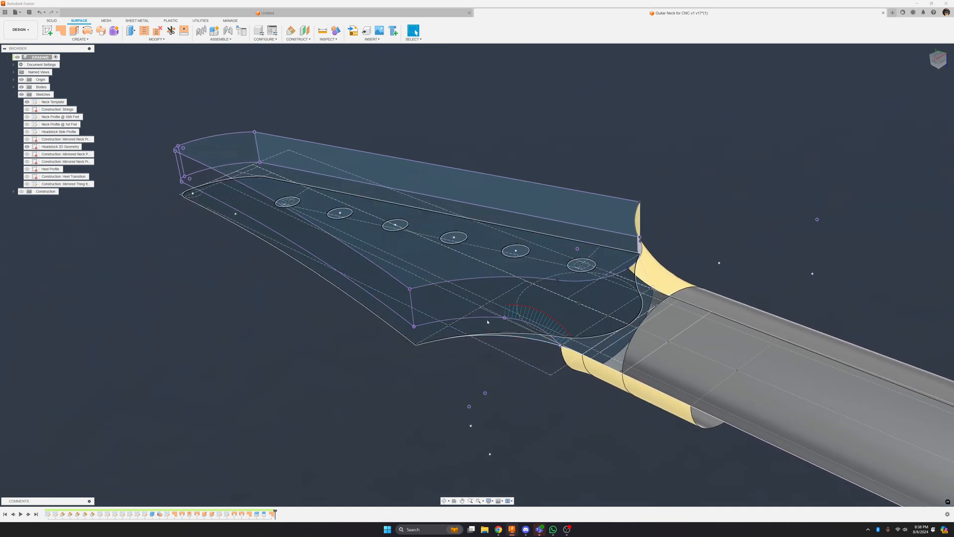
left_click(532, 341)
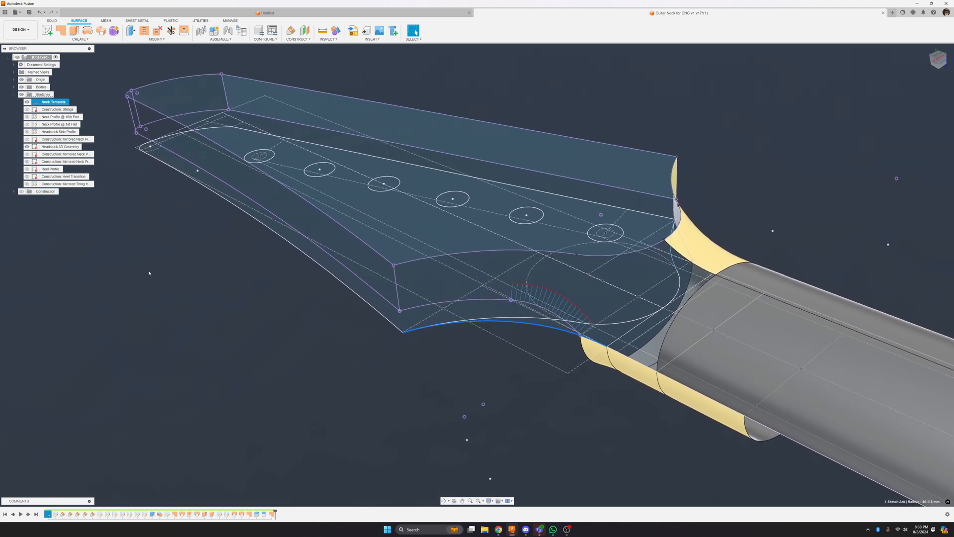
left_click(43, 133)
left_click(205, 227)
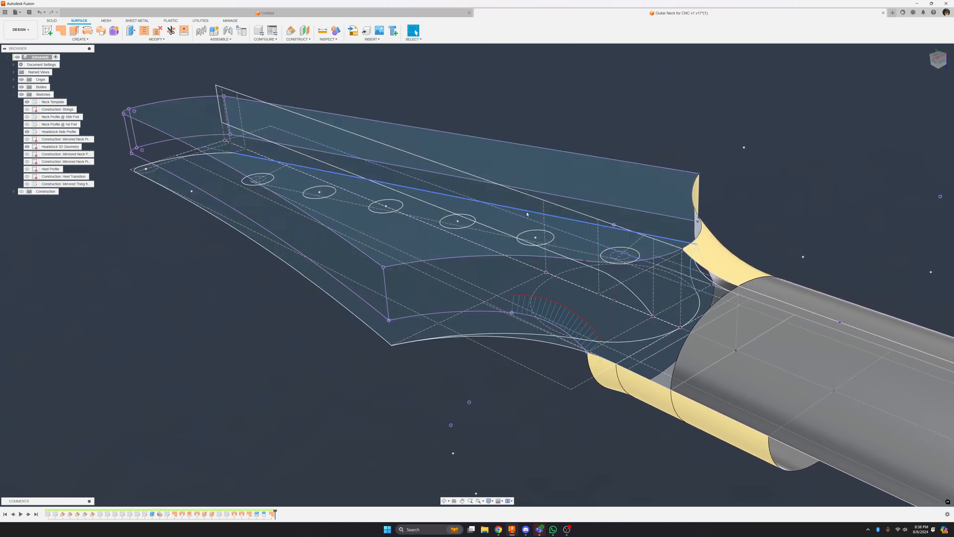
Turn on the curvature display for the transition arc in the Headstock Side Profile sketch
right_click(602, 286)
left_click(628, 347)
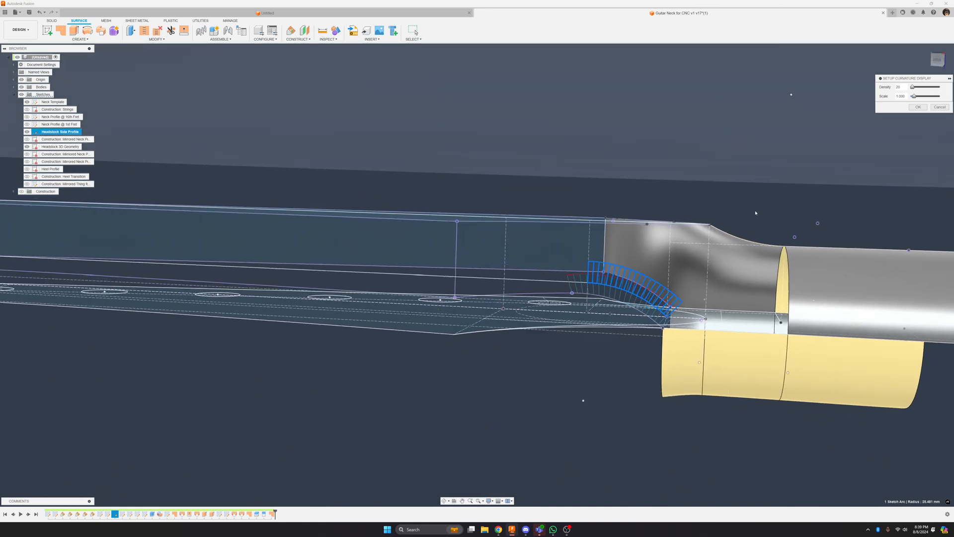
middle_click_drag(756, 213, 563, 432, "shift")
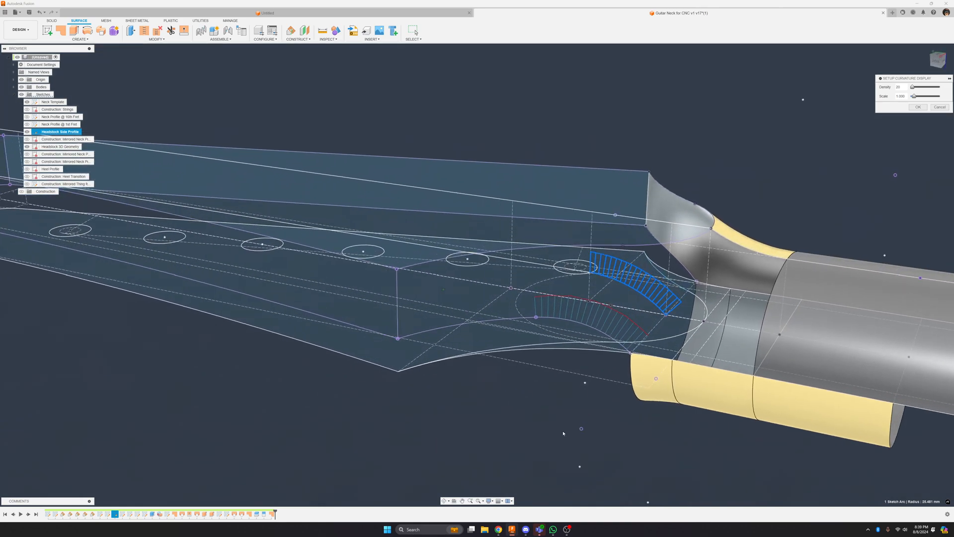
left_click(575, 352)
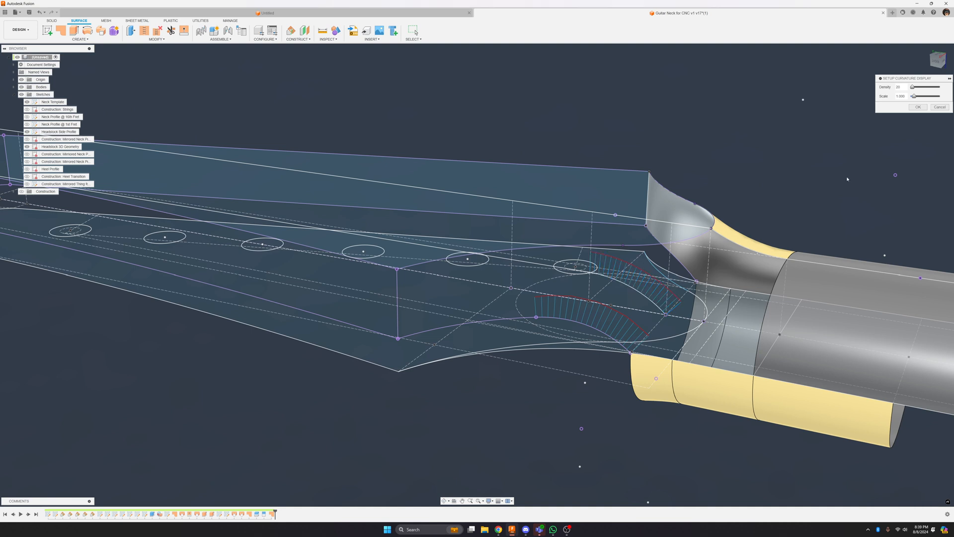
left_click(917, 107)
Turn on the curvature display for the concave headstock side arc in the Neck Template sketch
right_click(586, 349)
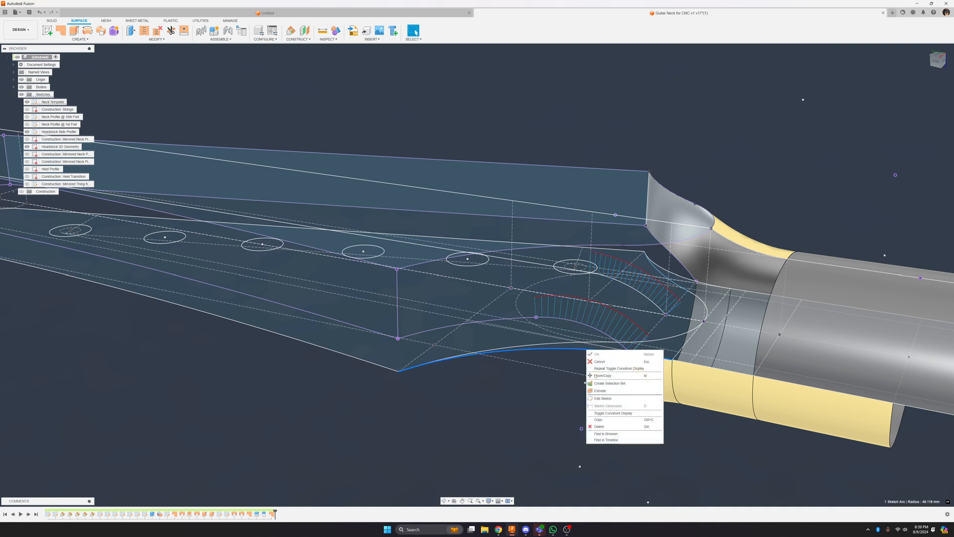
left_click(611, 413)
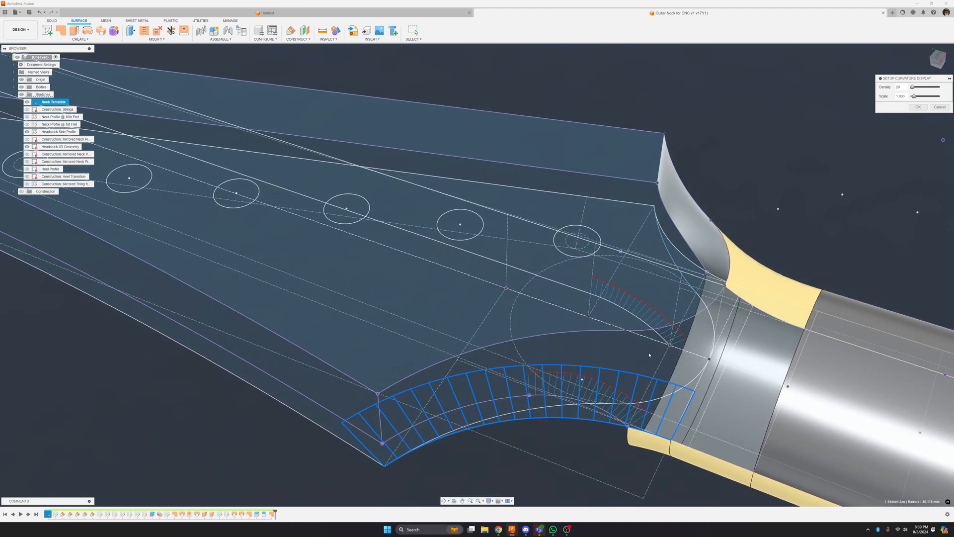
left_click(919, 108)
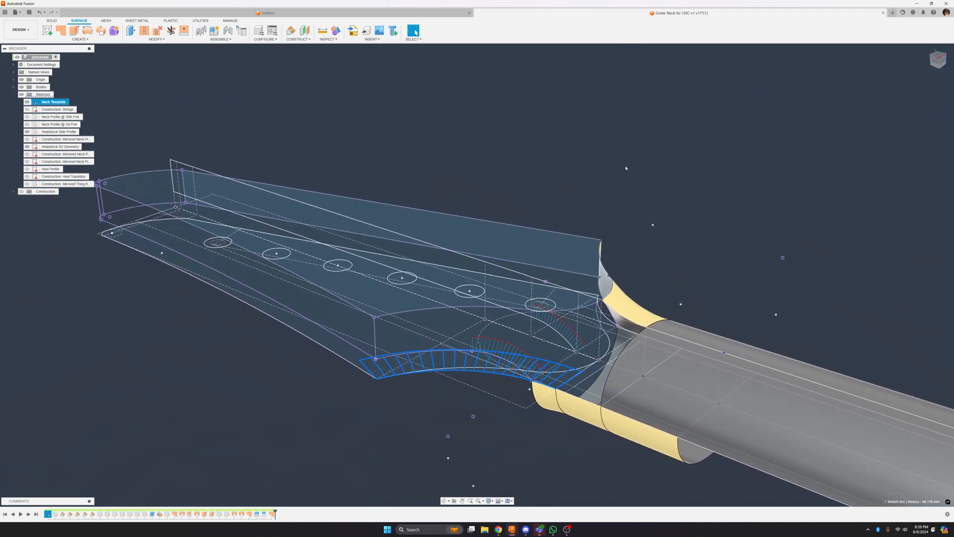
left_click(544, 120)
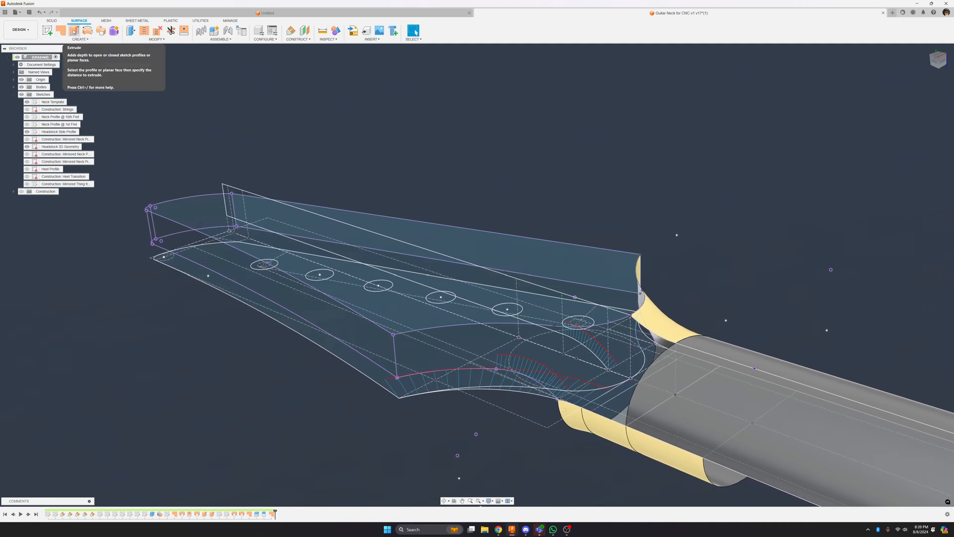
Patch the upper headstock profile of the Headstock 3D Geometry sketch as a new surface body
left_click(74, 31)
left_click(60, 31)
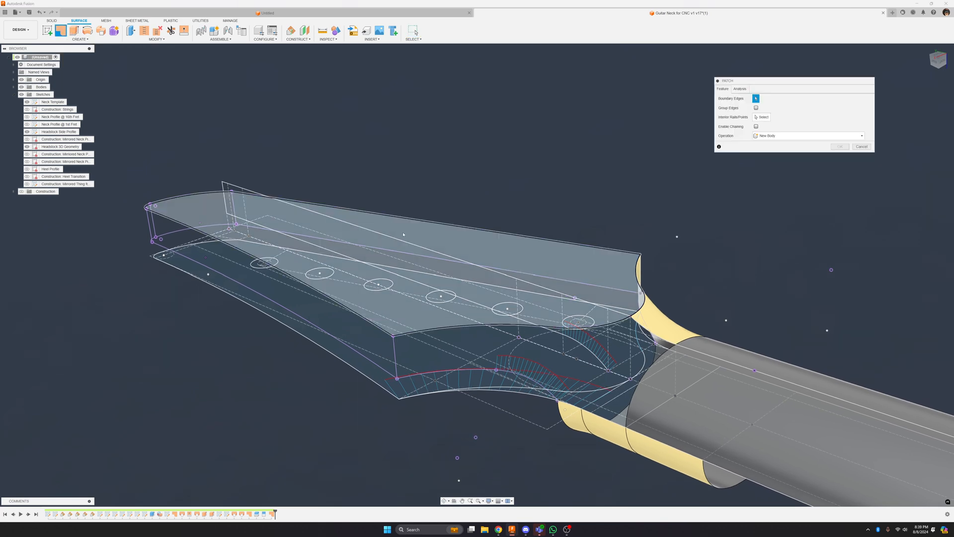
left_click(460, 243)
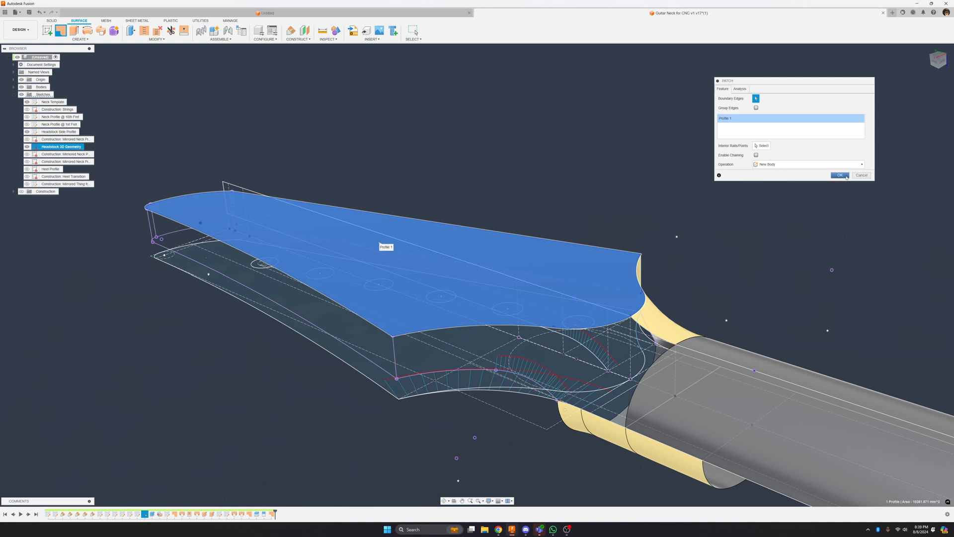
key("Return")
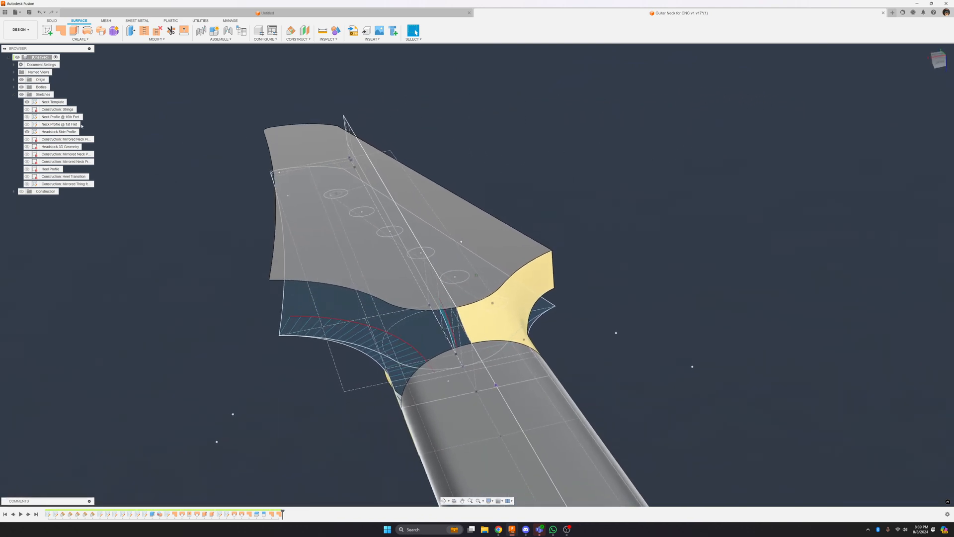
Hide all sketches and inspect the curvature combs along two curved edges of the headstock transition surface
left_click(21, 94)
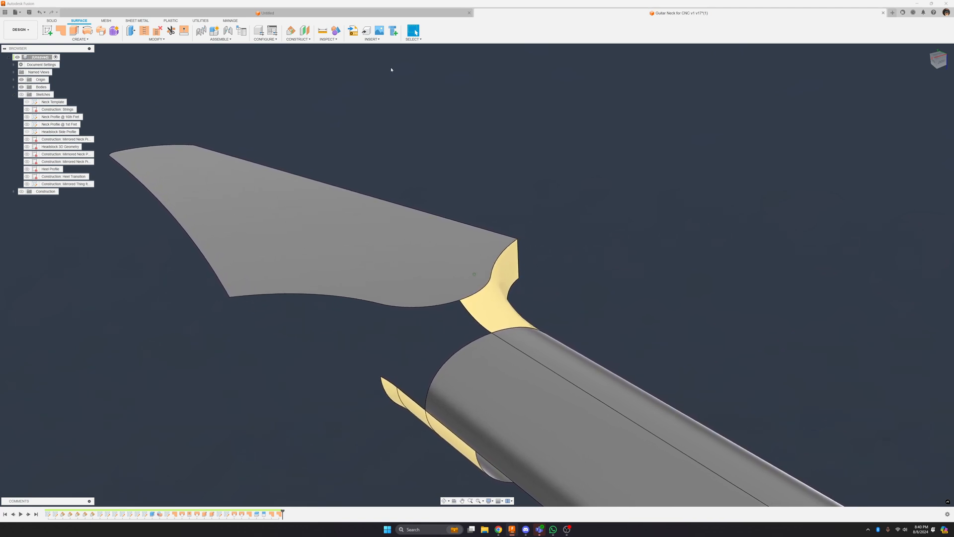
left_click(337, 39)
left_click(334, 58)
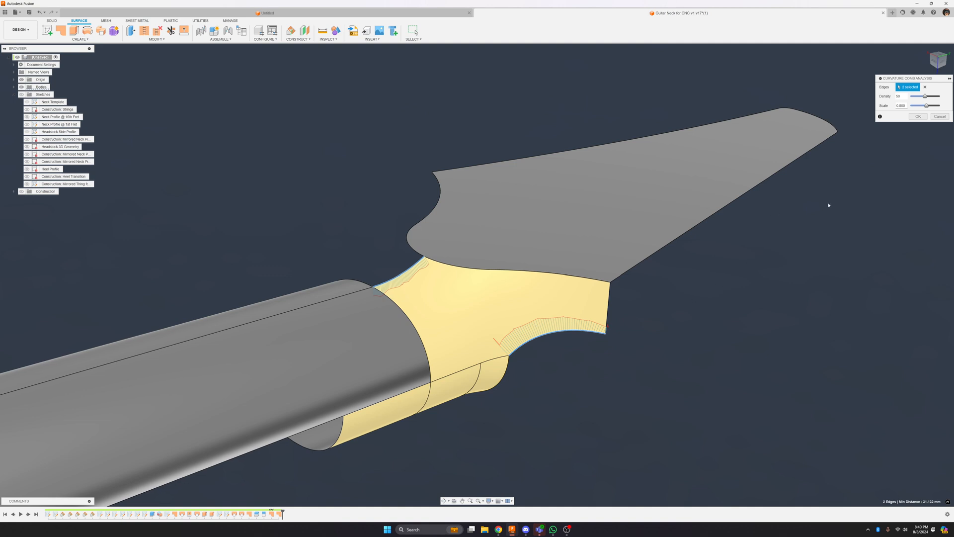
left_click(939, 116)
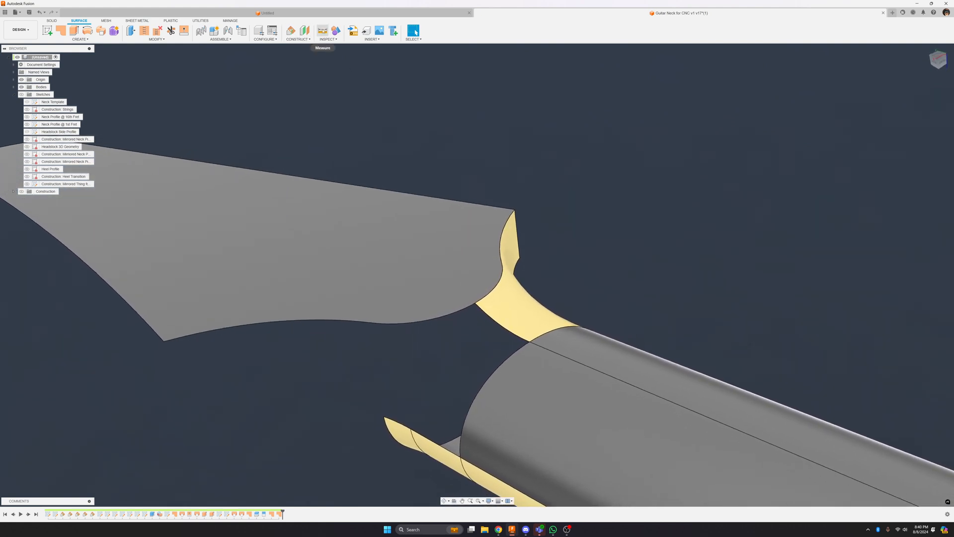
Inspect the curvature comb of the transition surface's open edge along the neck centreline
left_click(331, 39)
left_click(348, 60)
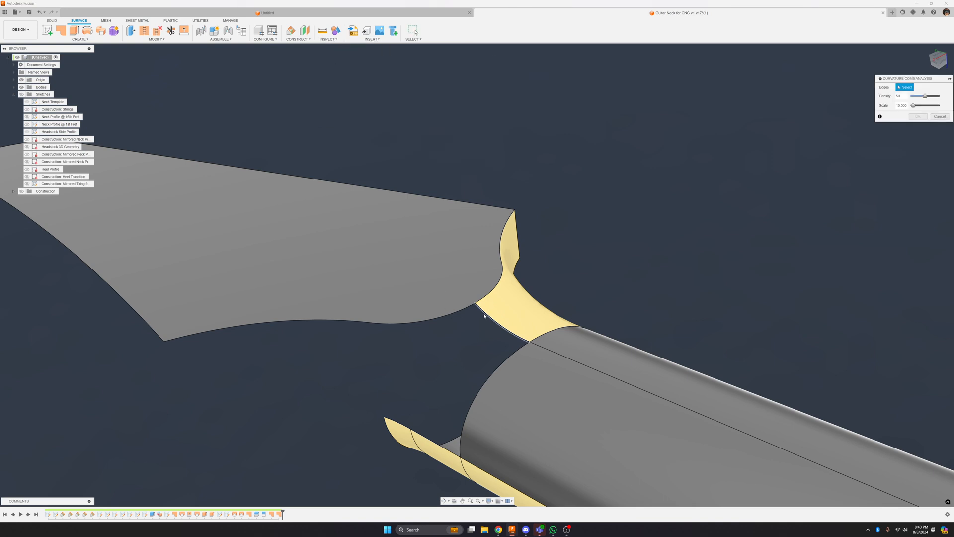
left_click(485, 315)
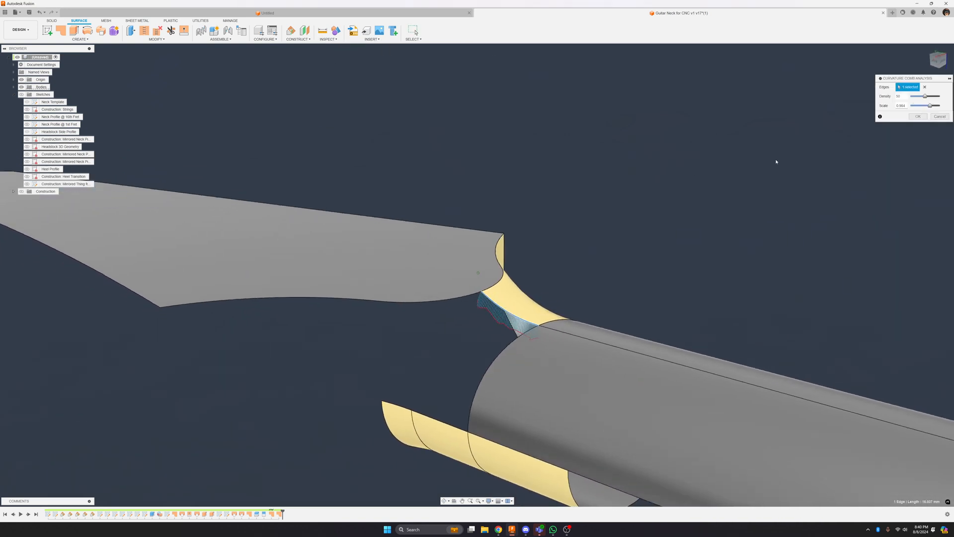
left_click(939, 117)
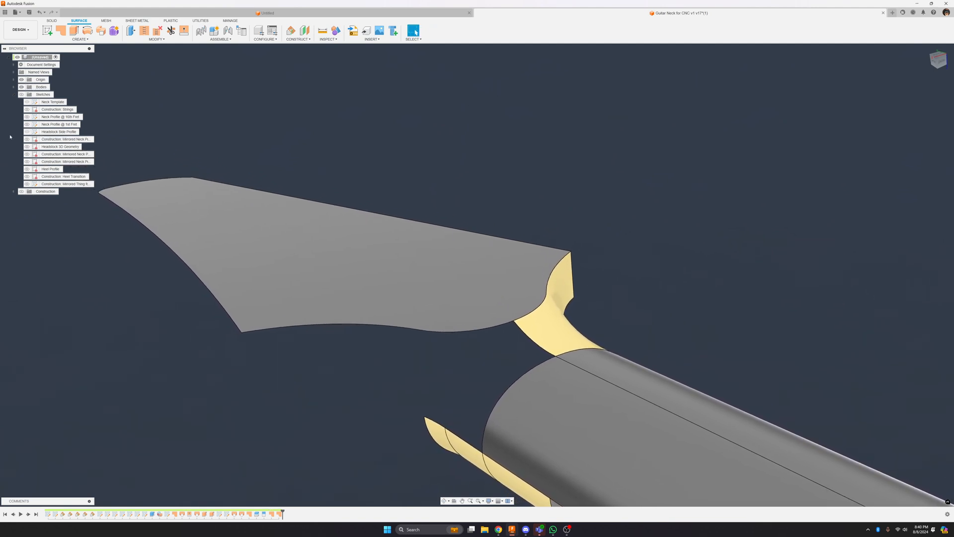
Show the hidden construction surface beside the transition and inspect the curvature comb of its outer arc edge
left_click(14, 87)
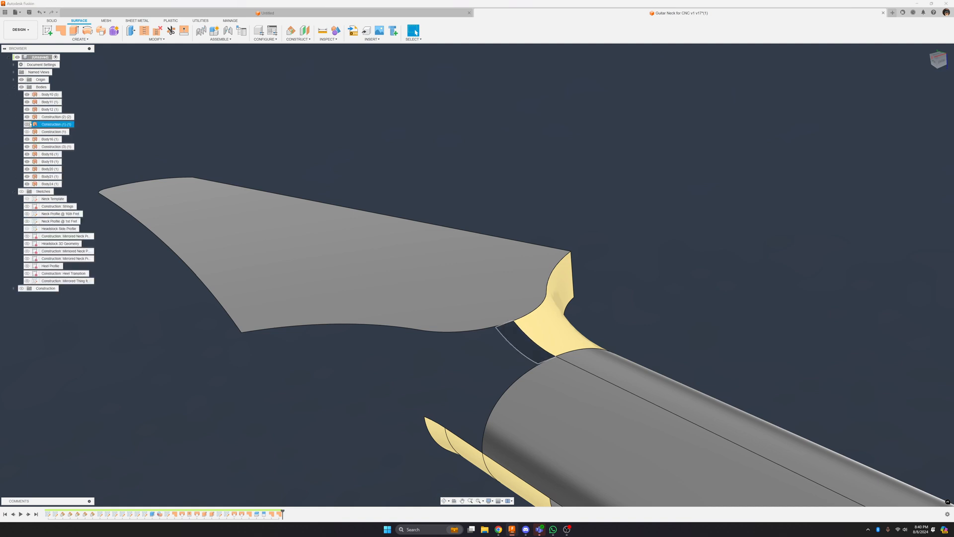
left_click(28, 124)
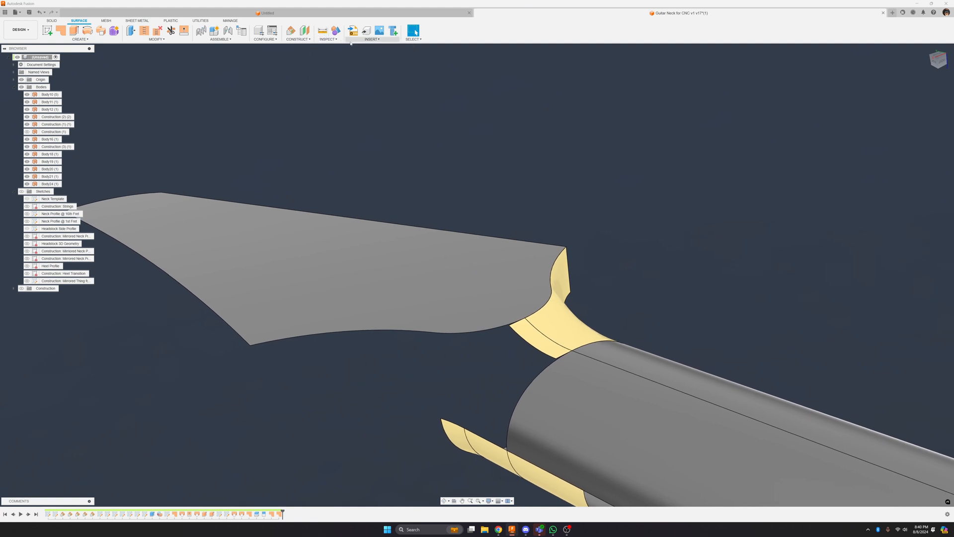
left_click(326, 39)
left_click(331, 60)
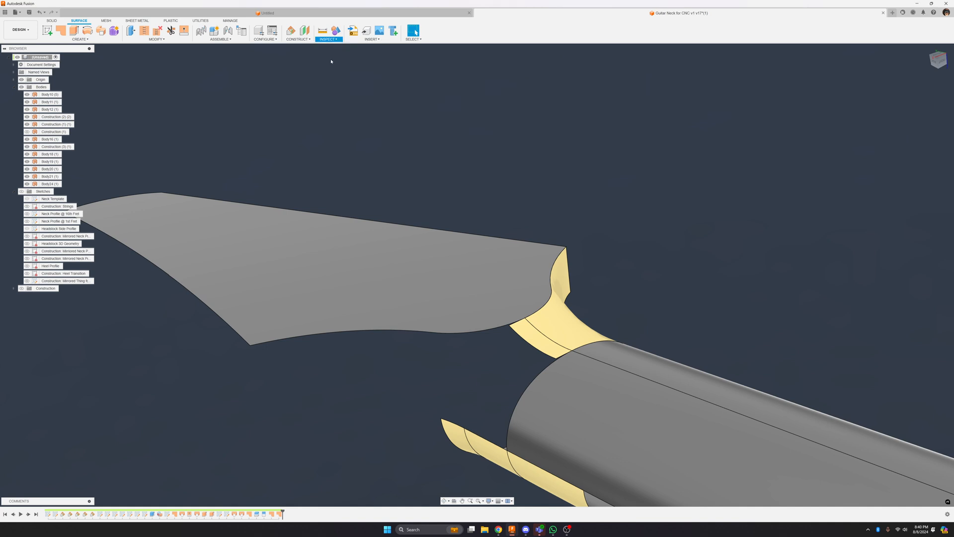
left_click(528, 345)
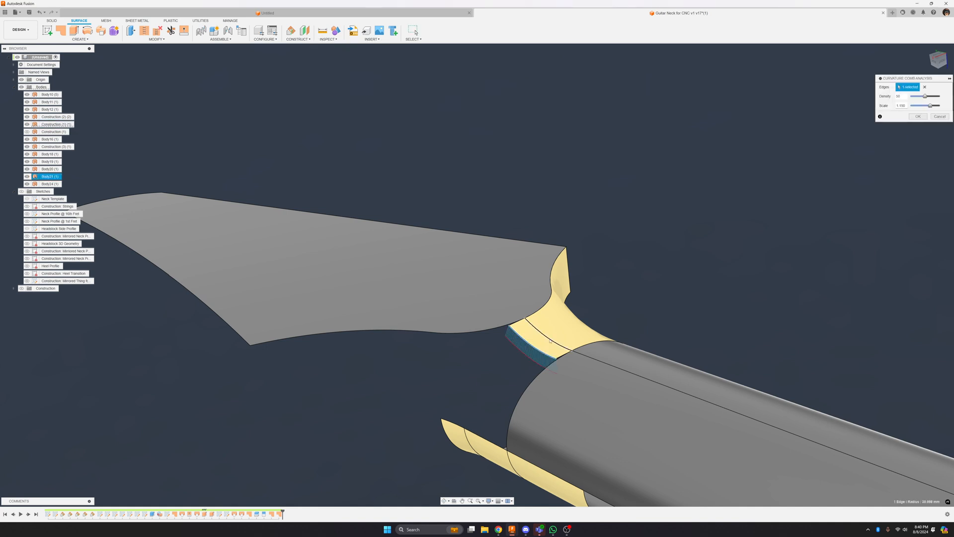
middle_click_drag(550, 341, 736, 224, "shift")
left_click(939, 117)
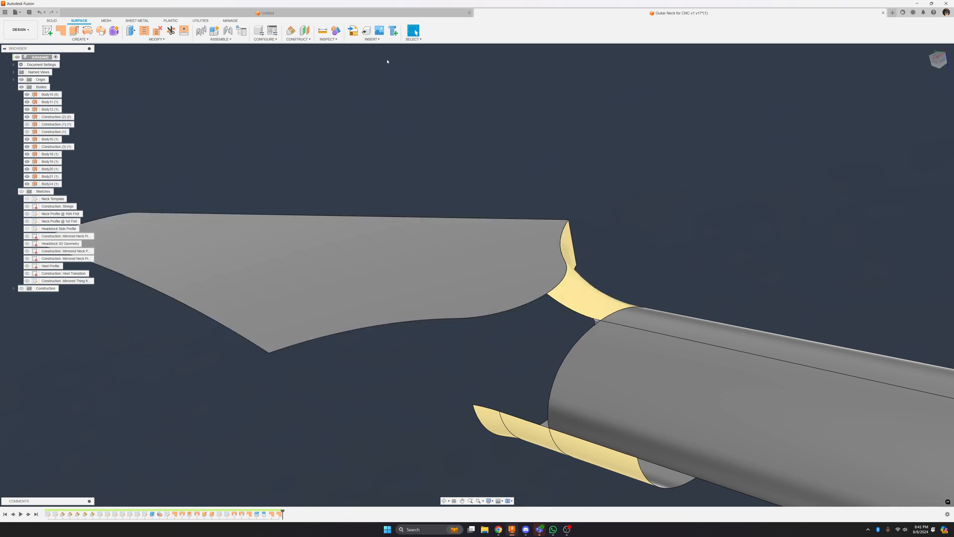
Recheck the curvature comb on the transition surface's centreline edge with the construction surface hidden
left_click(327, 39)
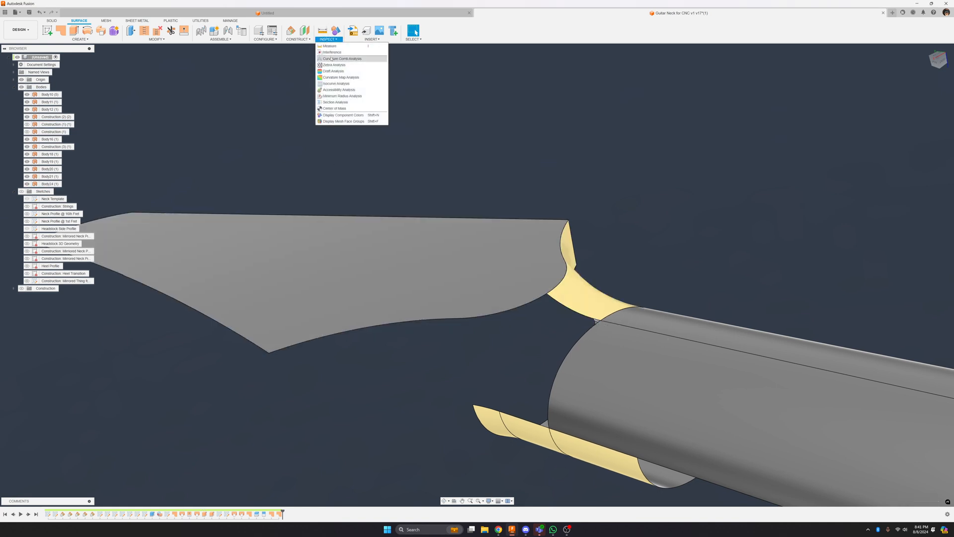
left_click(343, 58)
left_click(563, 308)
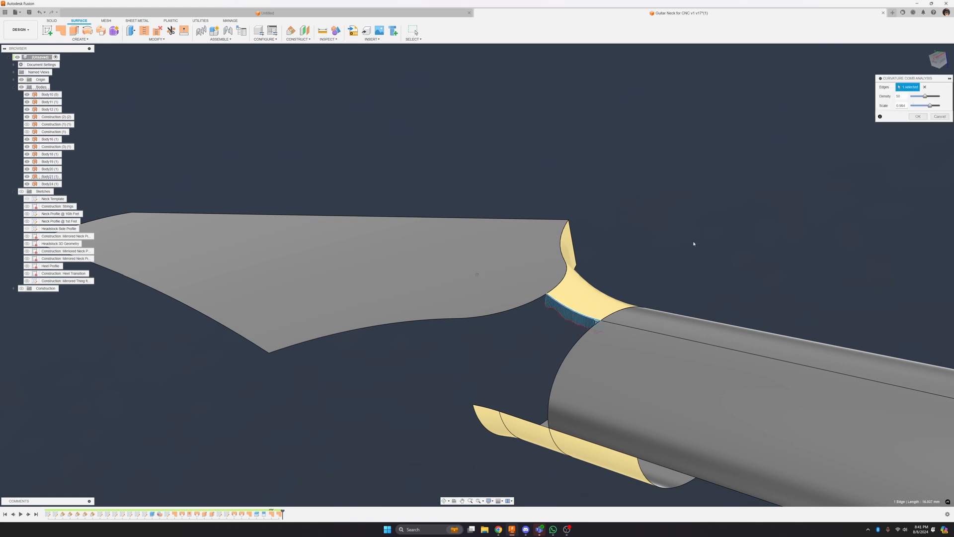
scroll(692, 239, "up", 4)
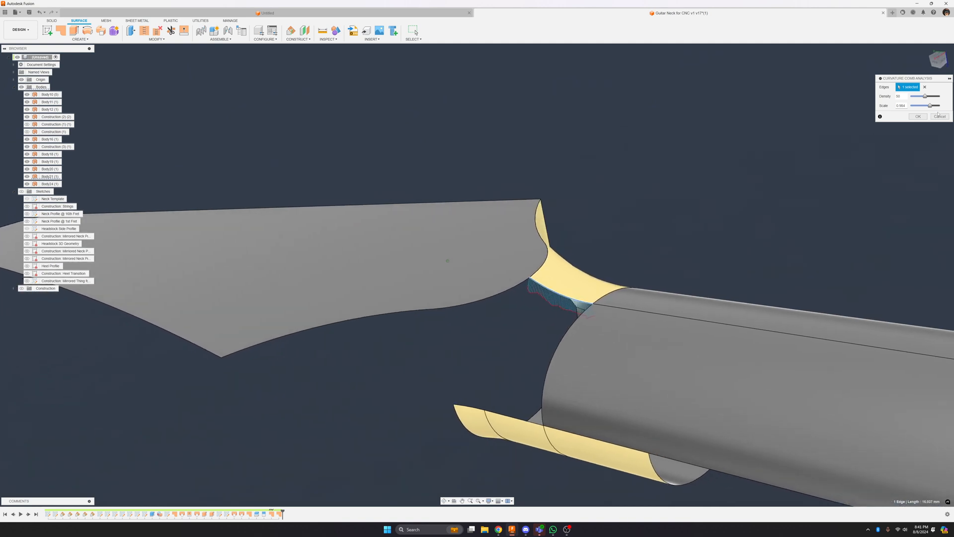
left_click(939, 117)
Preview the full untrimmed extent of the headstock transition surface with Untrim set to All Edges, without applying it
middle_click_drag(843, 139, 358, 190, "shift")
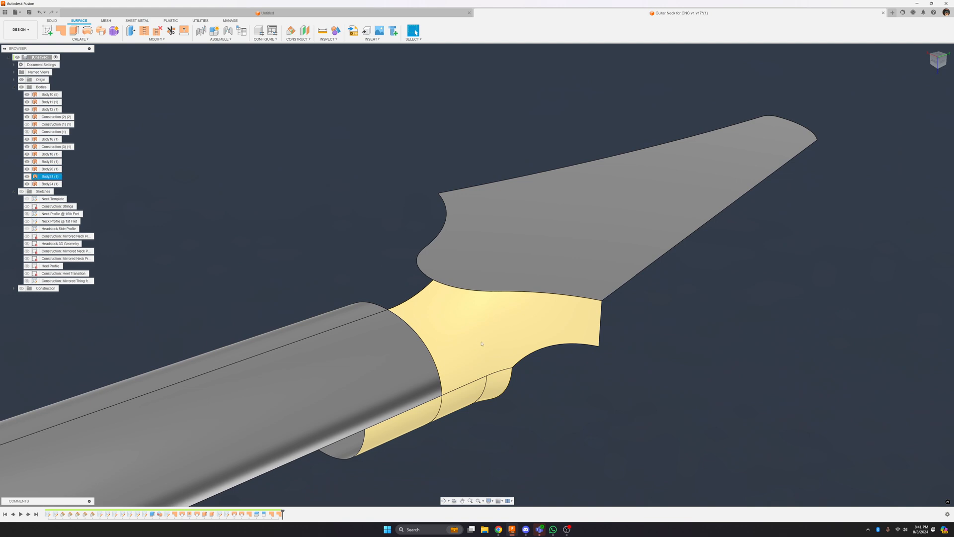
middle_click_drag(430, 221, 264, 189, "shift")
left_click(443, 326)
left_click(304, 146)
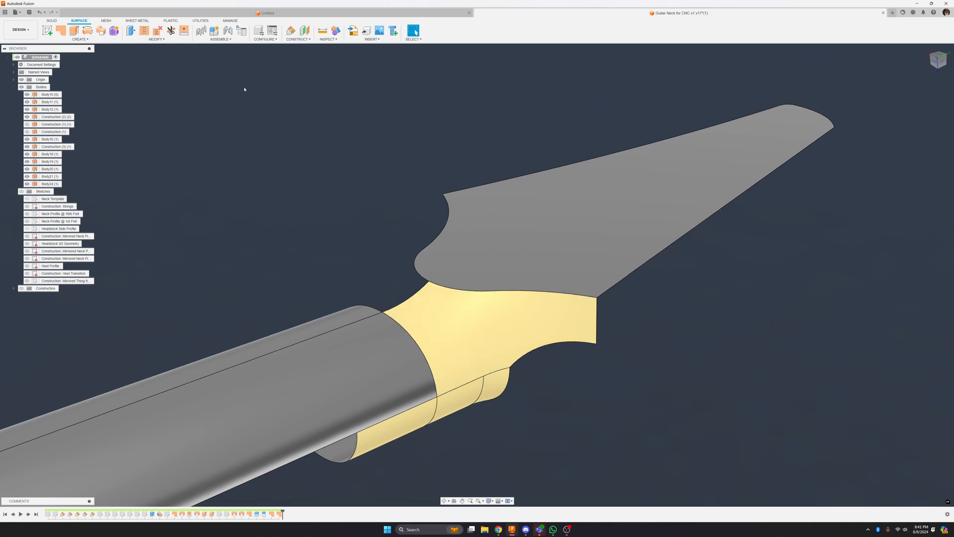
left_click(161, 40)
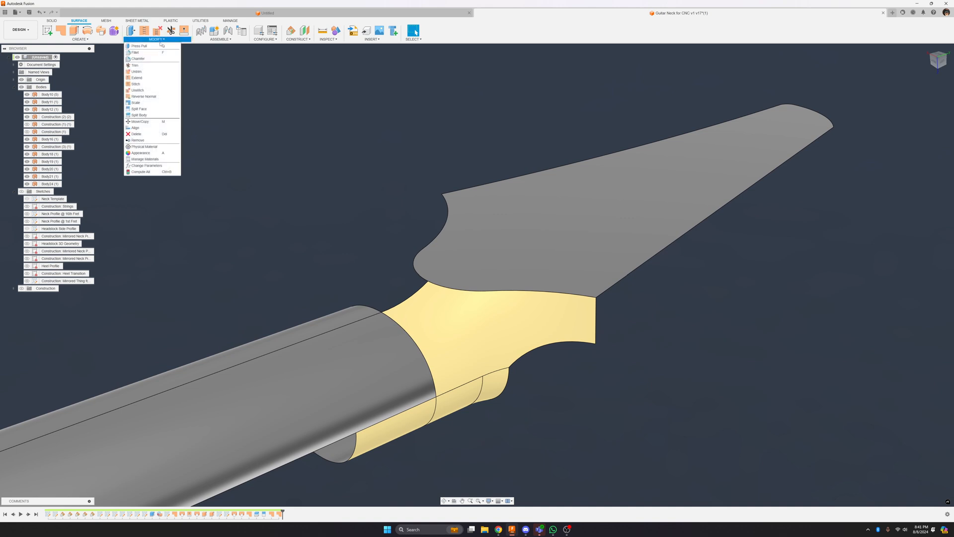
left_click(150, 73)
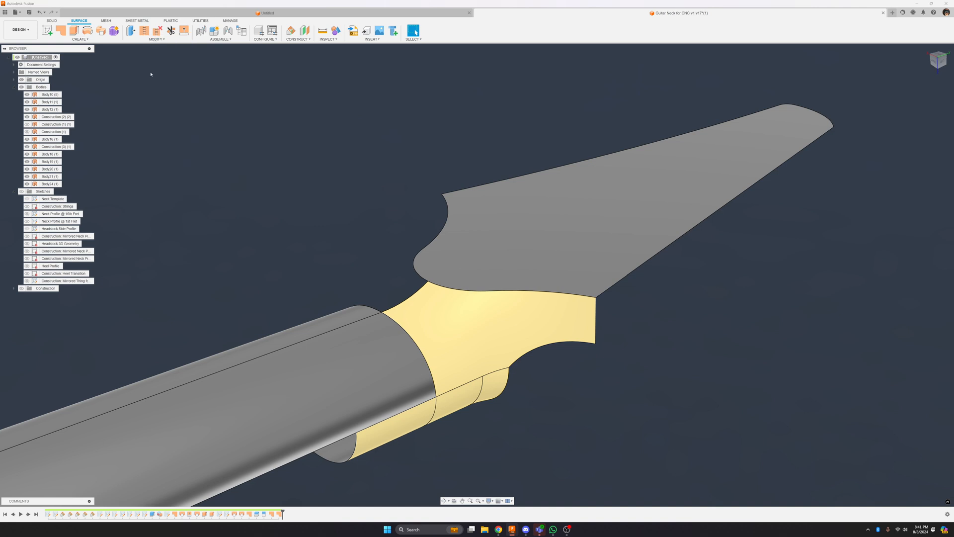
left_click(469, 326)
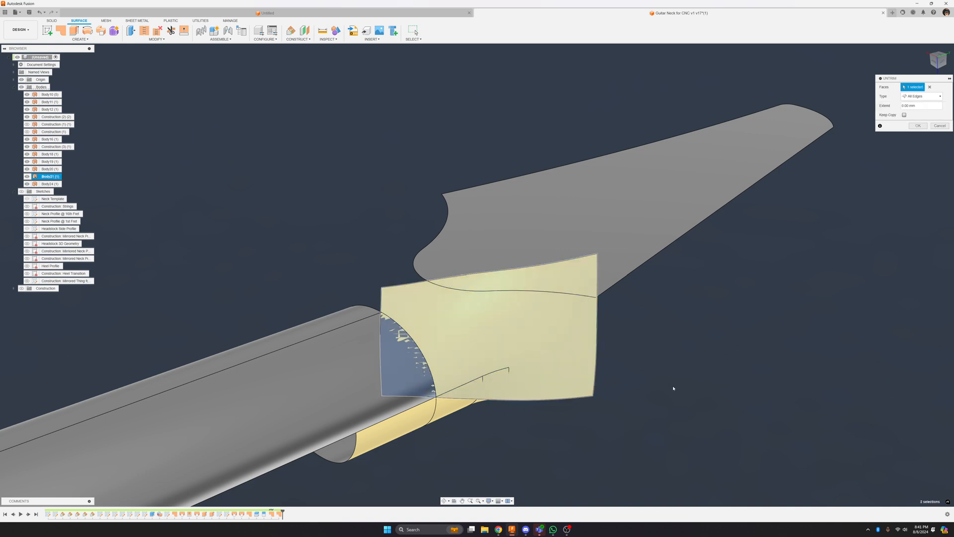
middle_click_drag(695, 377, 763, 329, "shift")
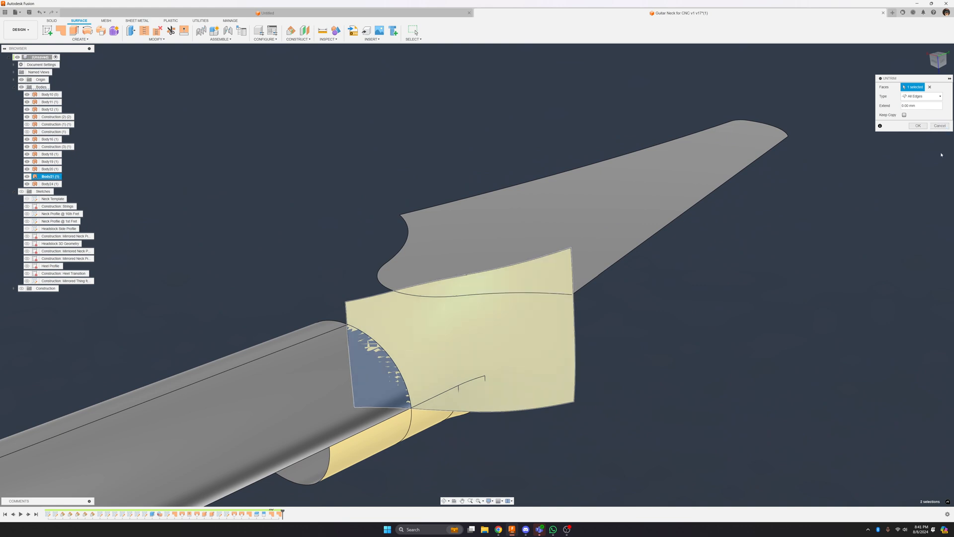
middle_click_drag(649, 272, 627, 274, "shift")
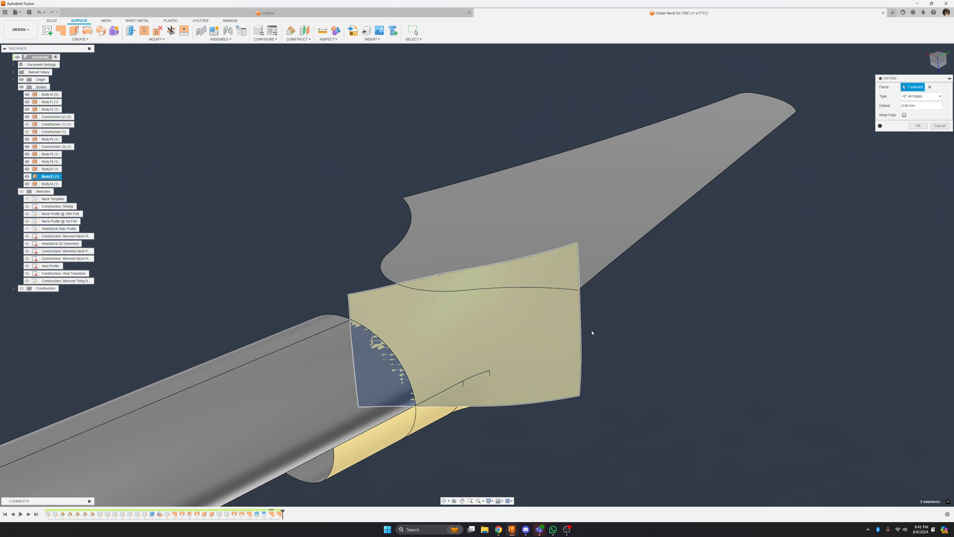
middle_click_drag(726, 394, 741, 392, "shift")
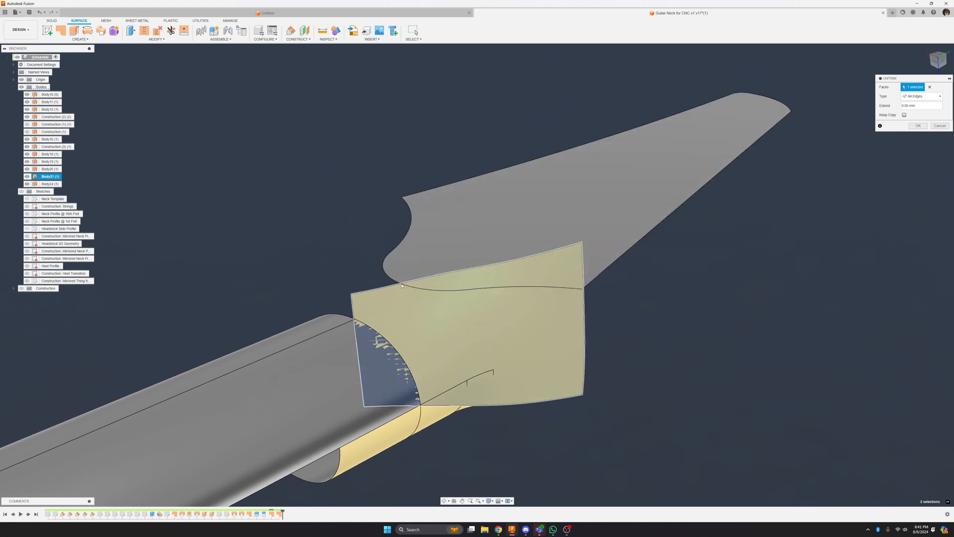
middle_click_drag(318, 361, 306, 357, "shift")
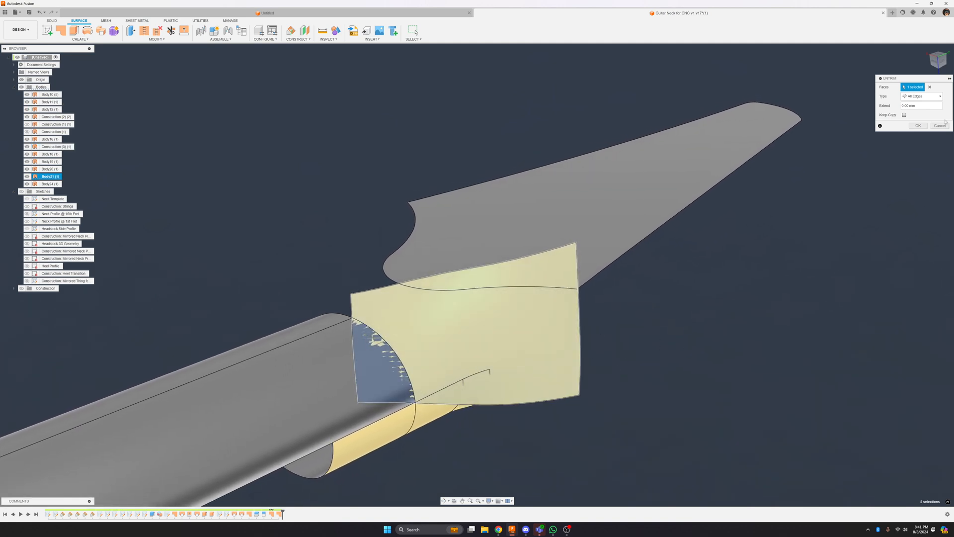
left_click(940, 125)
Show the sketches and extrude the long headstock side arc of the Neck Template, chaining off, up to the patched headstock surface as a new body
middle_click_drag(435, 128, 267, 194, "shift")
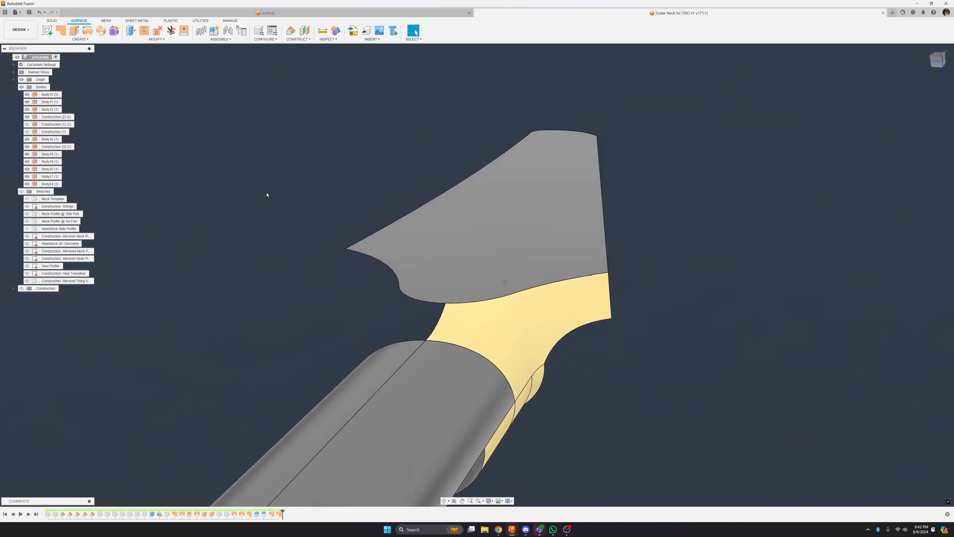
scroll(283, 199, "up", 3)
middle_click_drag(54, 214, 177, 255, "shift")
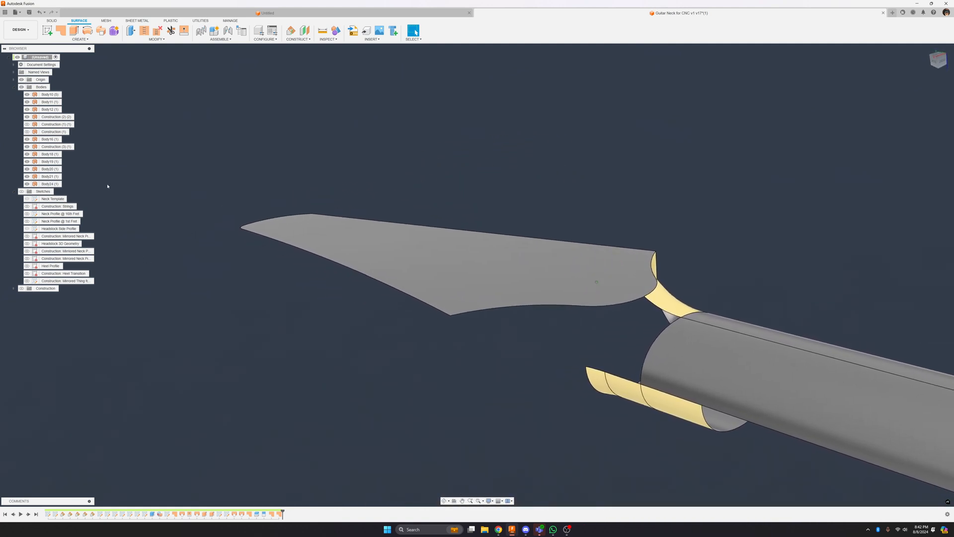
left_click(21, 192)
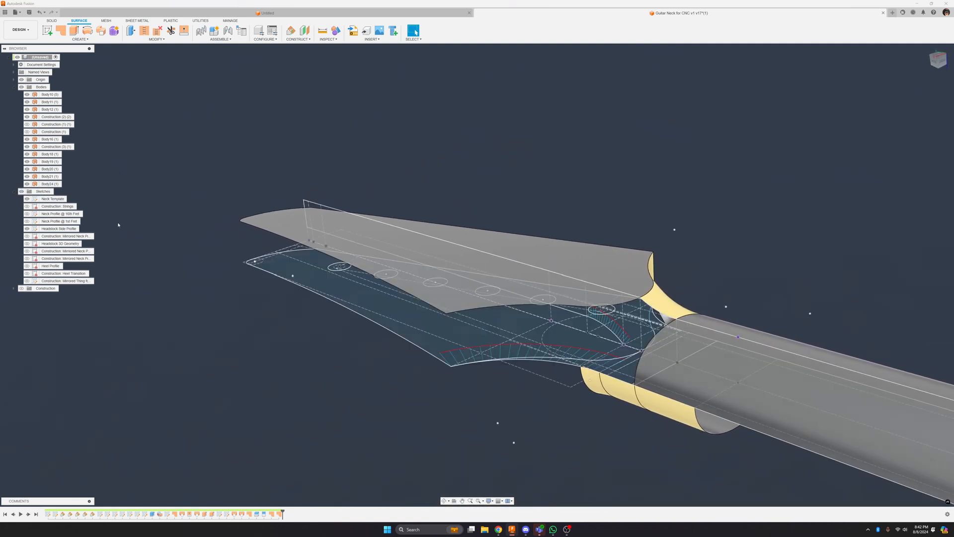
middle_click_drag(69, 140, 263, 65, "shift")
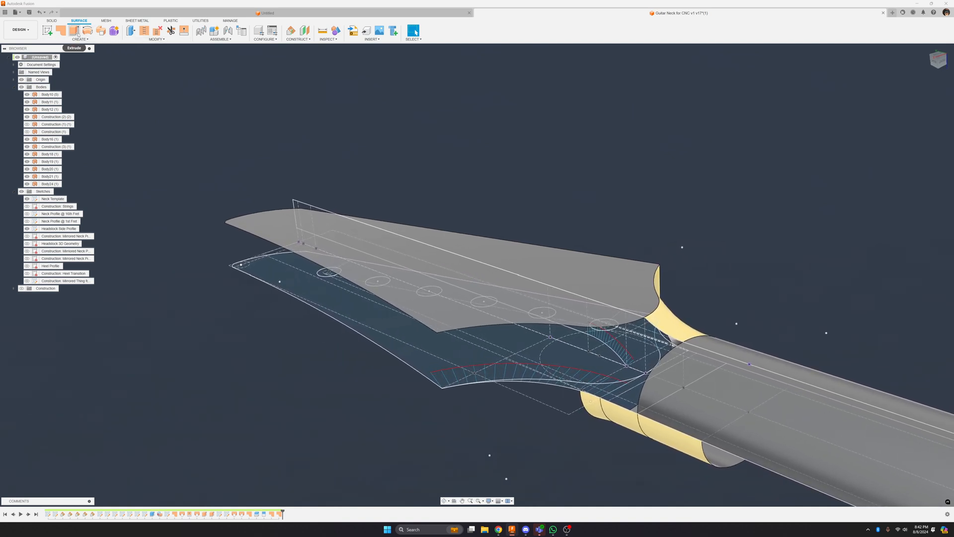
left_click(75, 31)
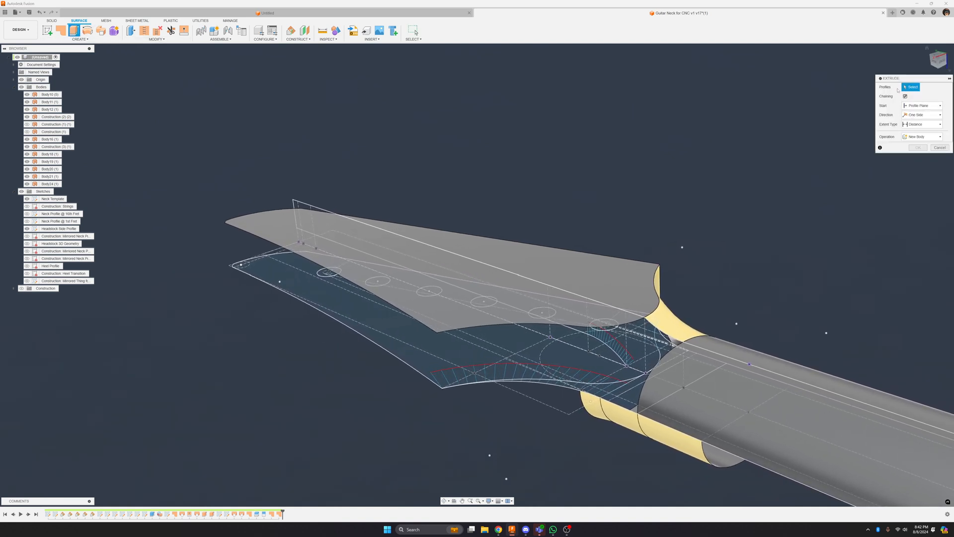
left_click_drag(911, 81, 824, 81)
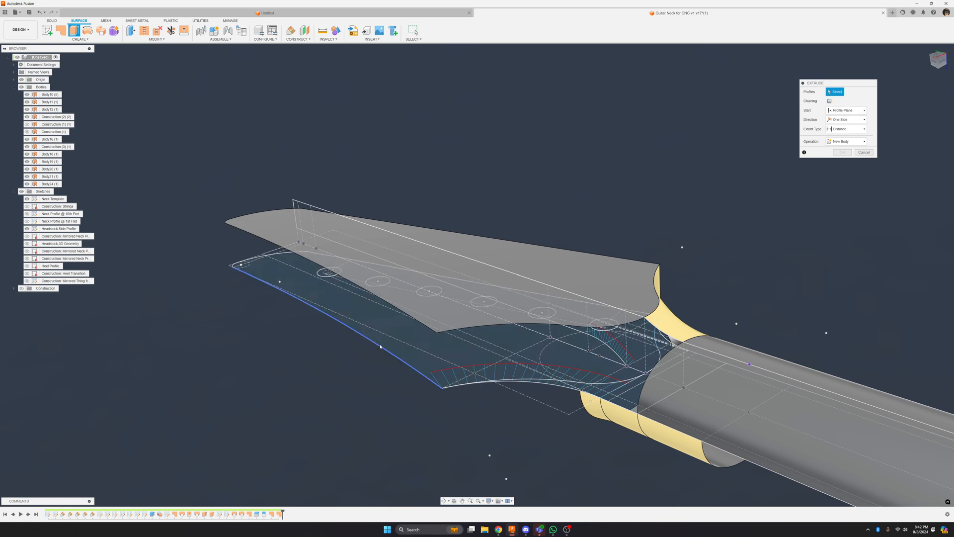
left_click(380, 347)
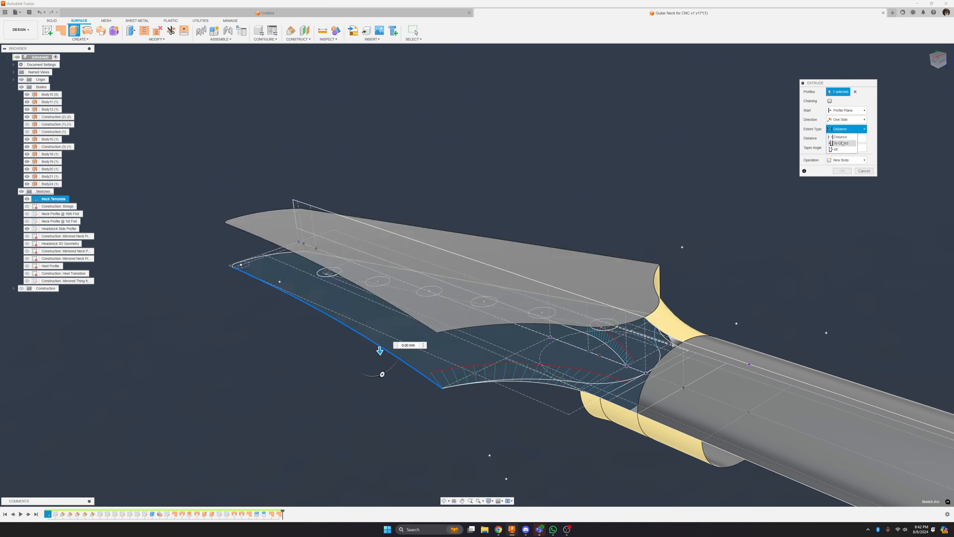
left_click(842, 143)
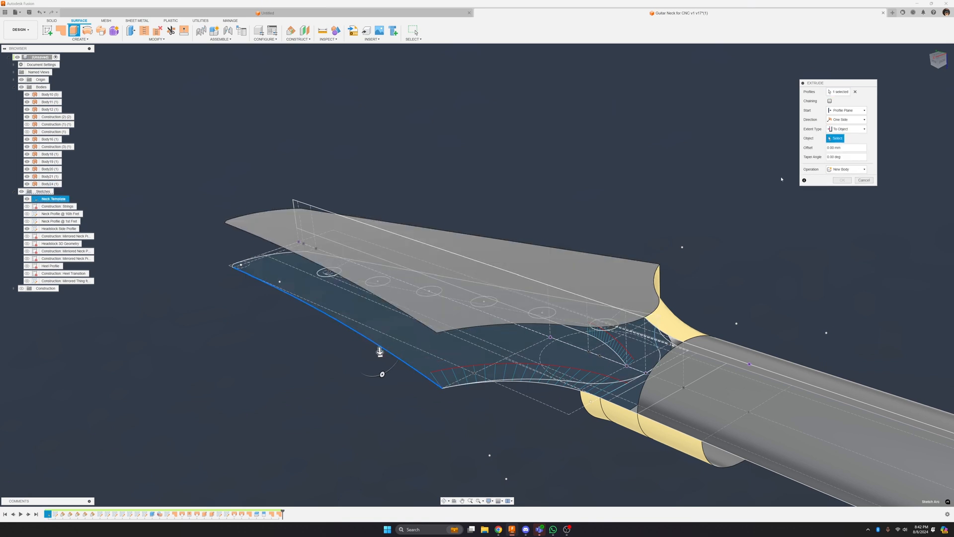
left_click(437, 334)
left_click(842, 189)
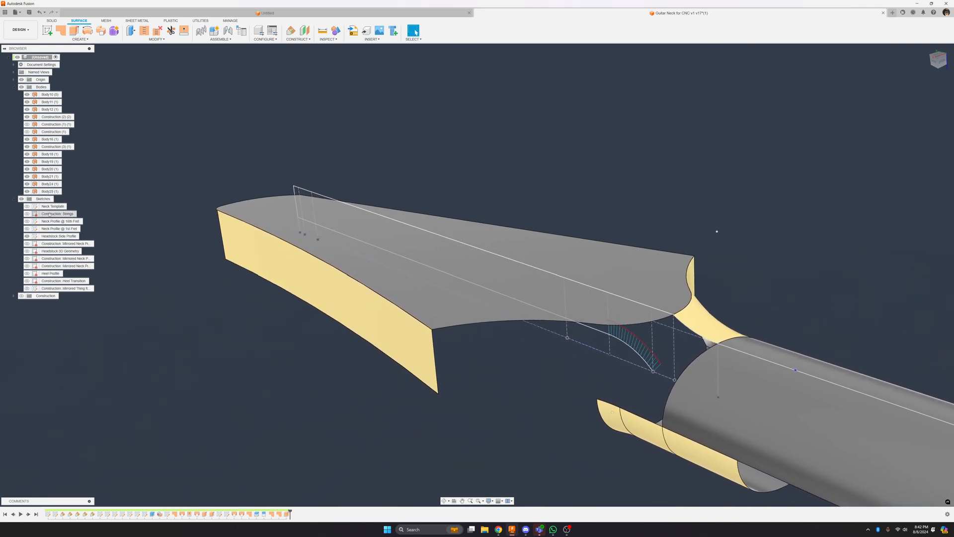
Show the Neck Template sketch and extrude its concave headstock side arc as a new body up to the headstock surface's corner
left_click(28, 228)
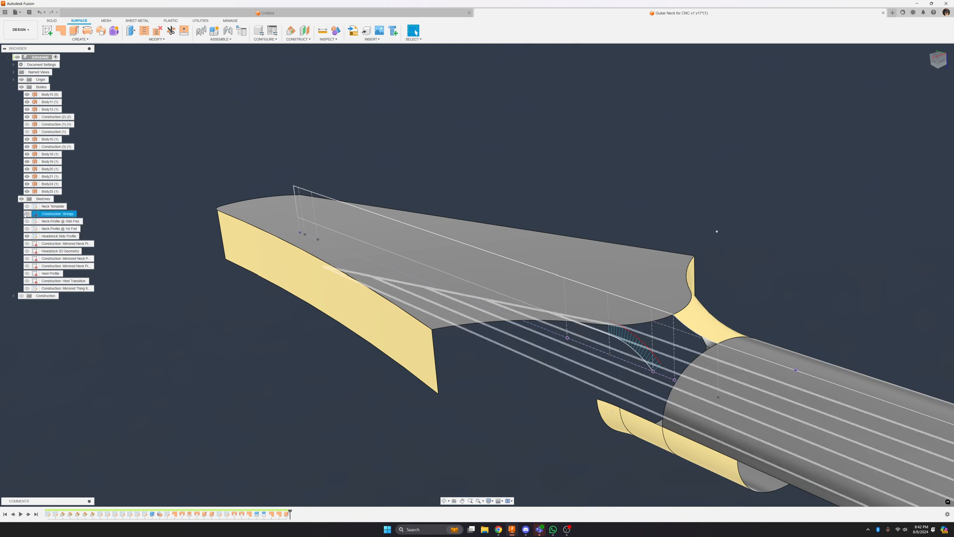
left_click(27, 206)
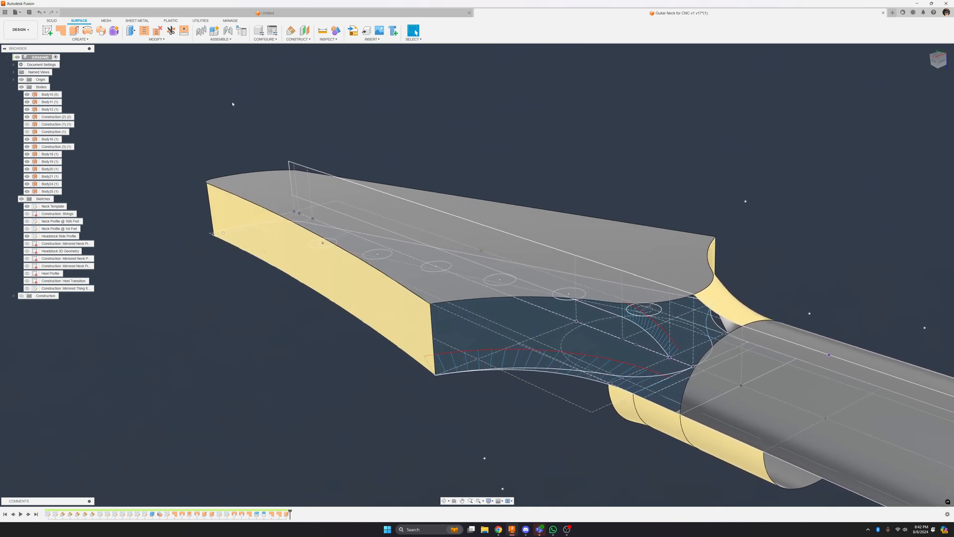
left_click(75, 31)
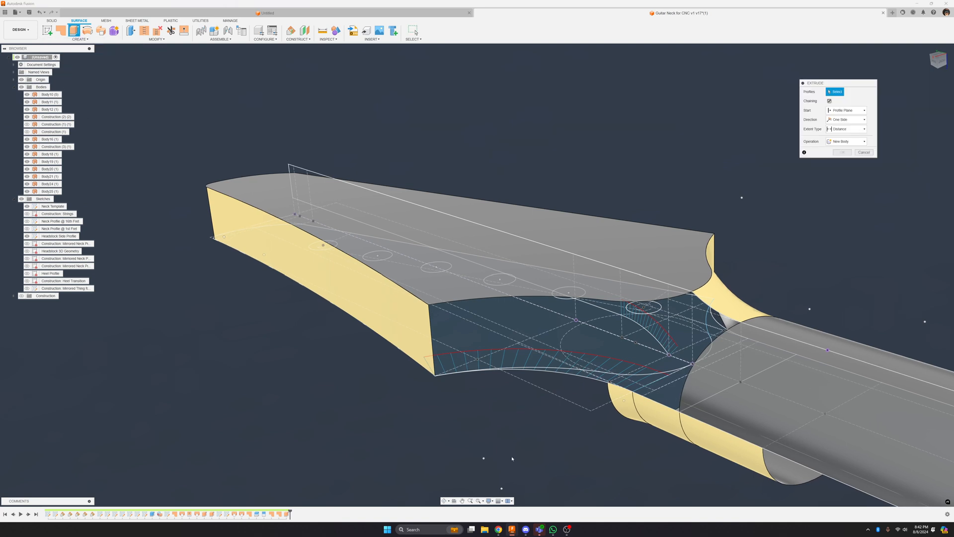
left_click(559, 374)
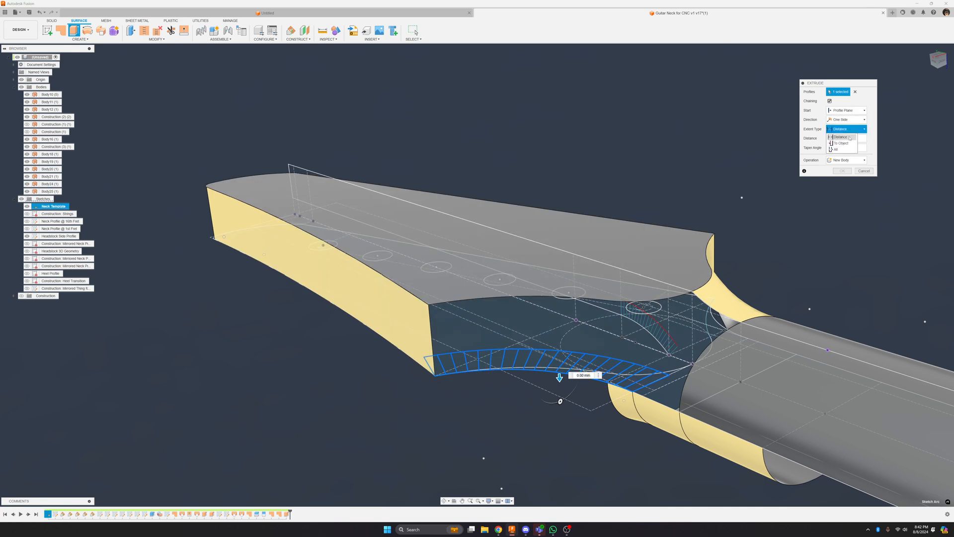
left_click(841, 143)
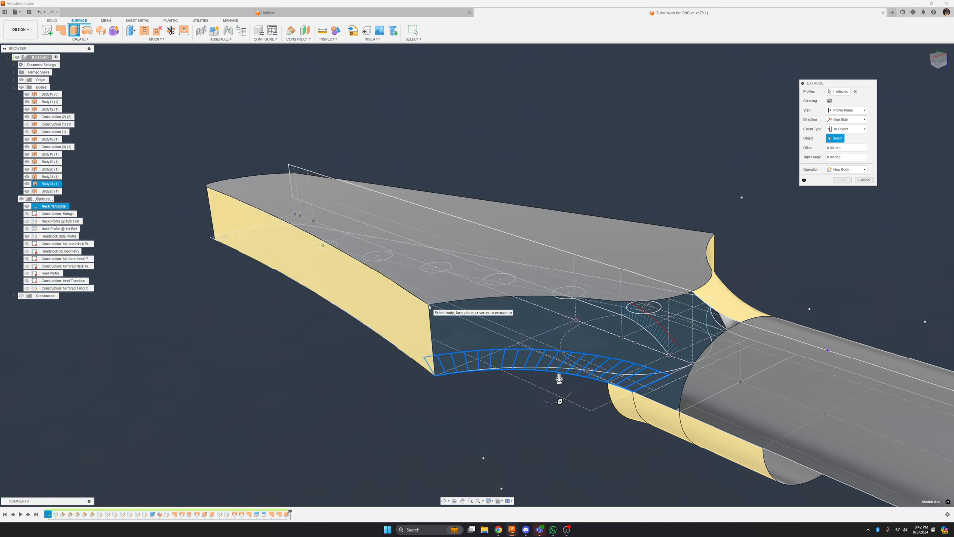
left_click(430, 306)
left_click(841, 192)
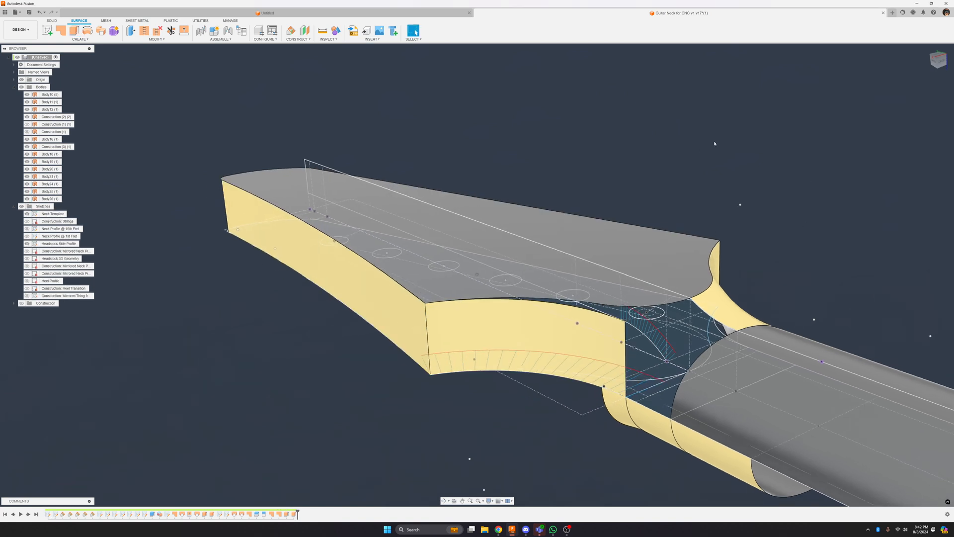
Trim the extruded concave side surface with the Headstock Side Profile curve, removing the portion next to the large headstock face
left_click(170, 31)
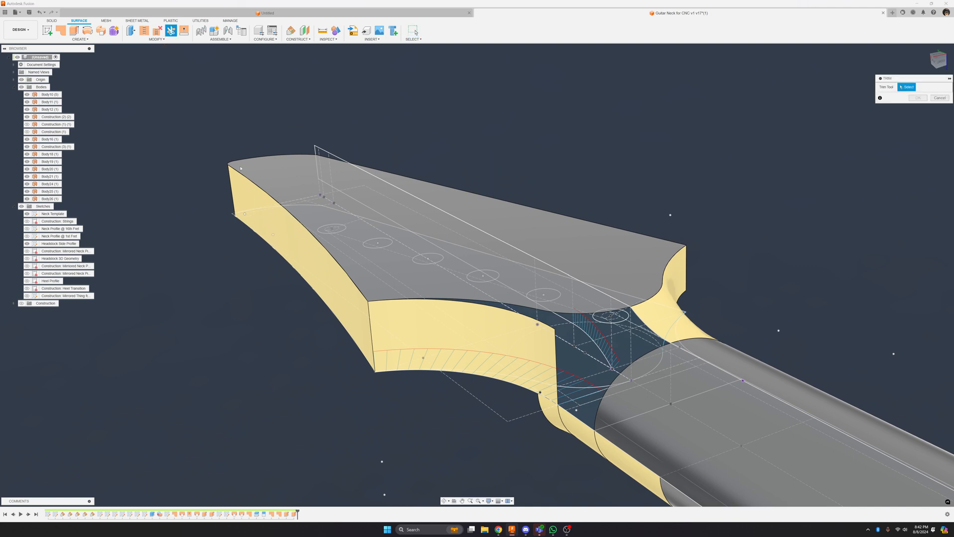
left_click(597, 343)
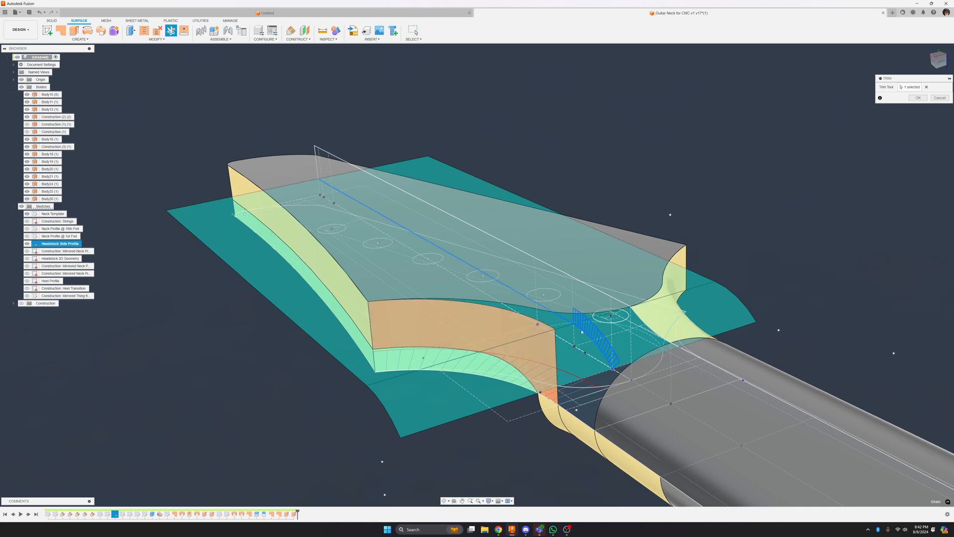
left_click(918, 98)
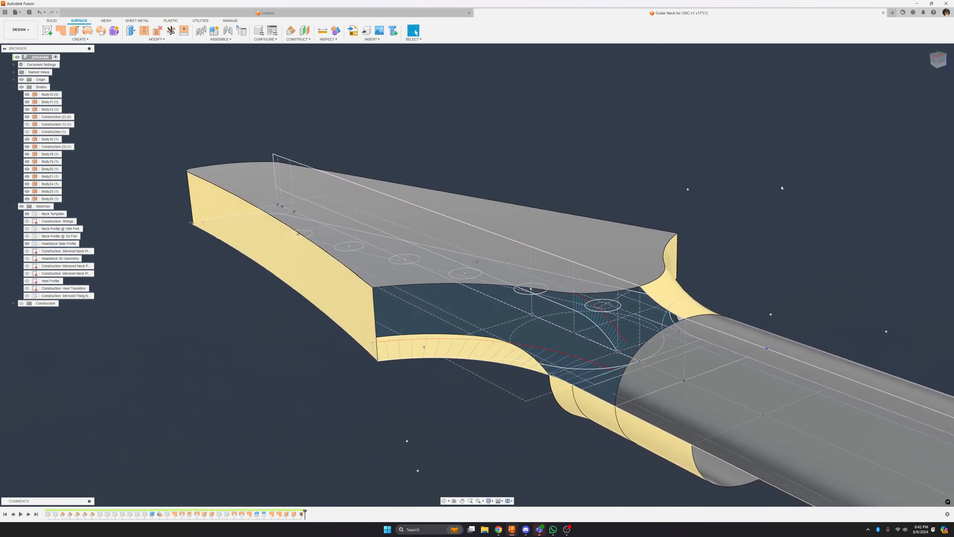
Inspect the curvature comb along the curved trimmed edge of the concave side surface
left_click(328, 39)
left_click(342, 58)
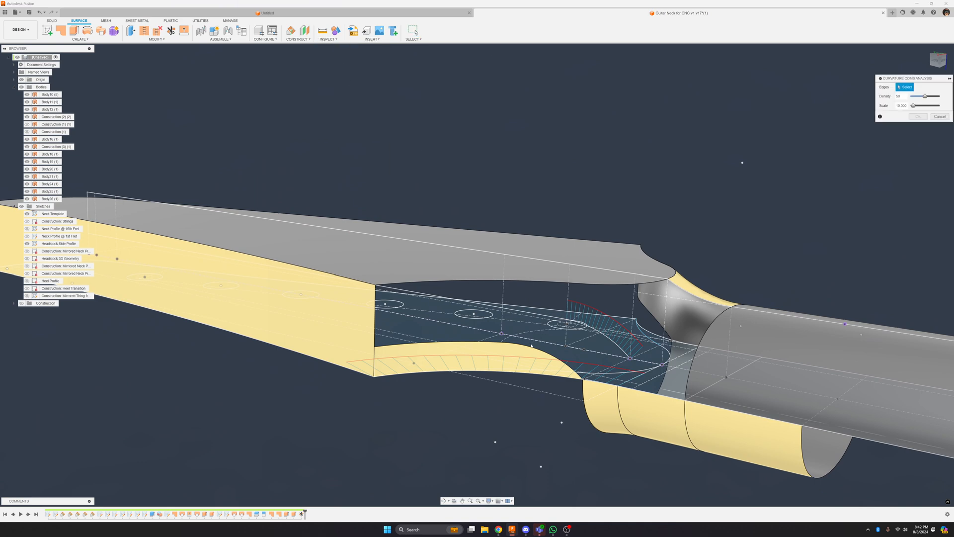
scroll(452, 365, "up", 5)
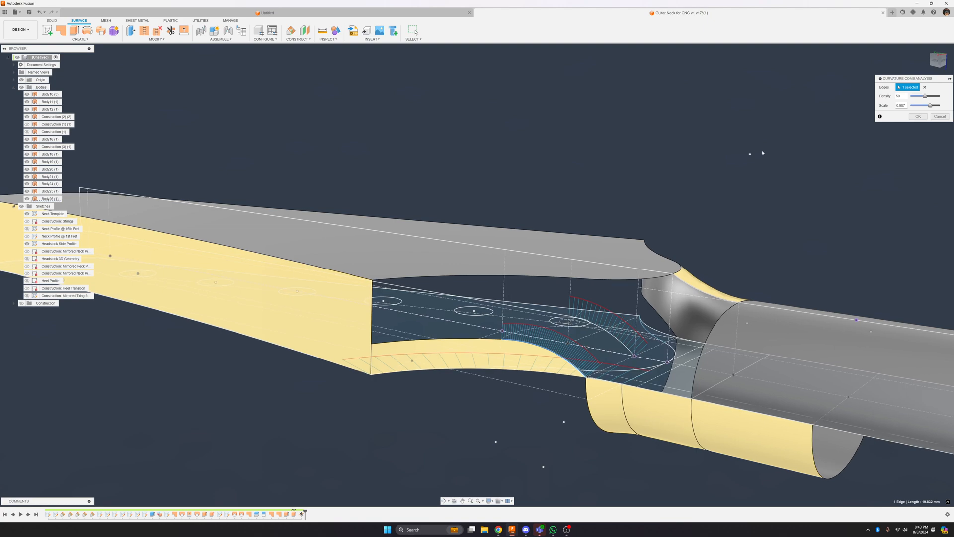
scroll(787, 120, "up", 4)
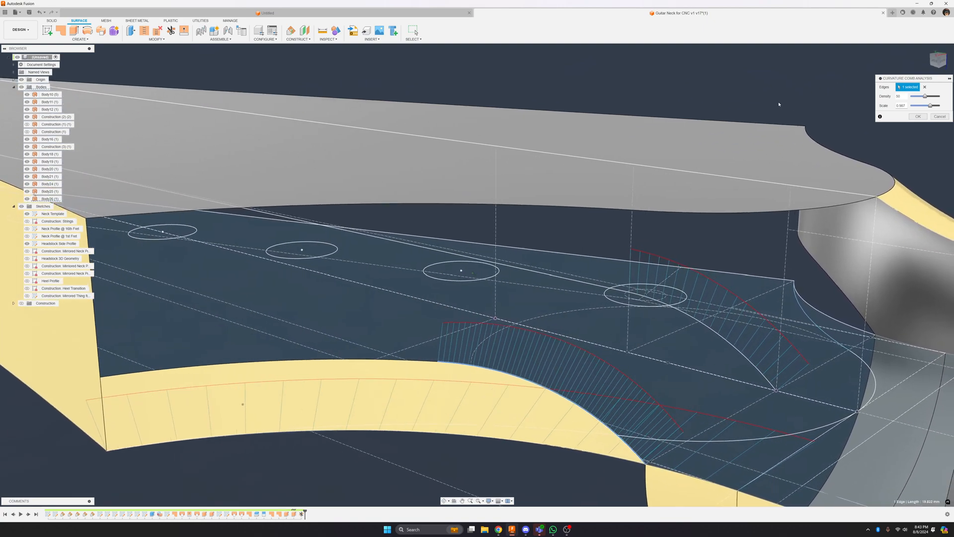
mouse_move(753, 90)
middle_mouse_down("shift")
mouse_move(765, 97)
mouse_move(752, 77)
mouse_move(755, 104)
middle_mouse_up("shift")
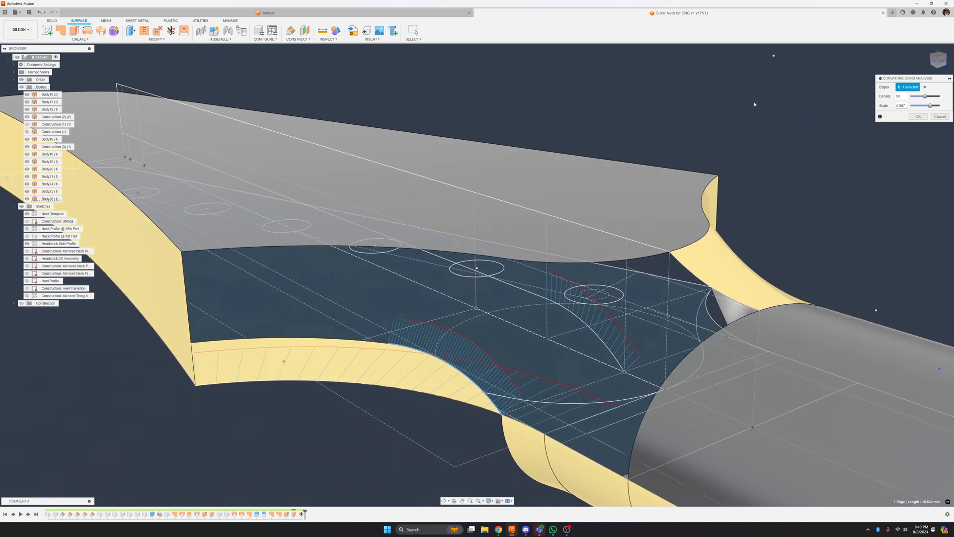
left_click(945, 119)
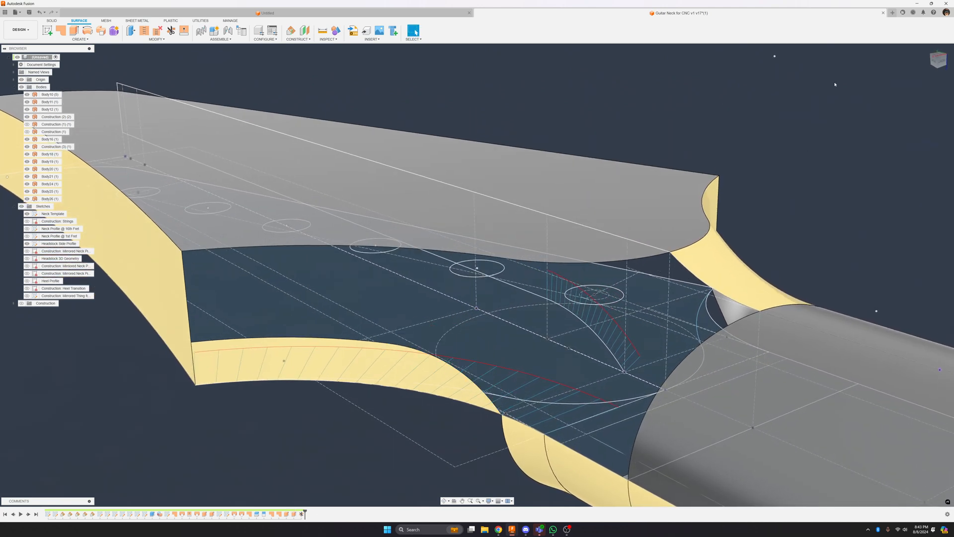
Hide all sketches so only the surface bodies around the headstock opening remain displayed
scroll(635, 66, "down", 2)
middle_click_drag(635, 66, 554, 45, "shift")
scroll(608, 55, "down", 2)
scroll(608, 56, "down", 1)
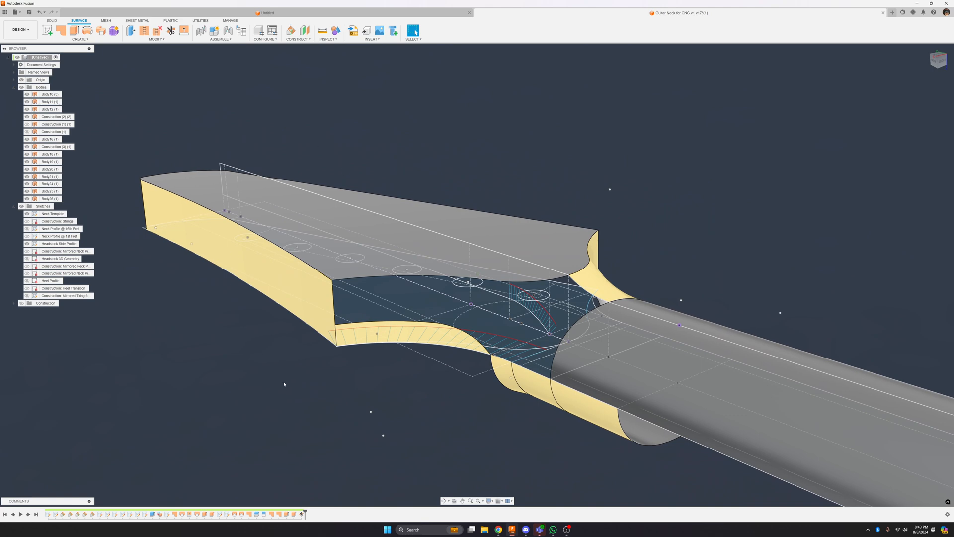
middle_click_drag(139, 90, 211, 91, "shift")
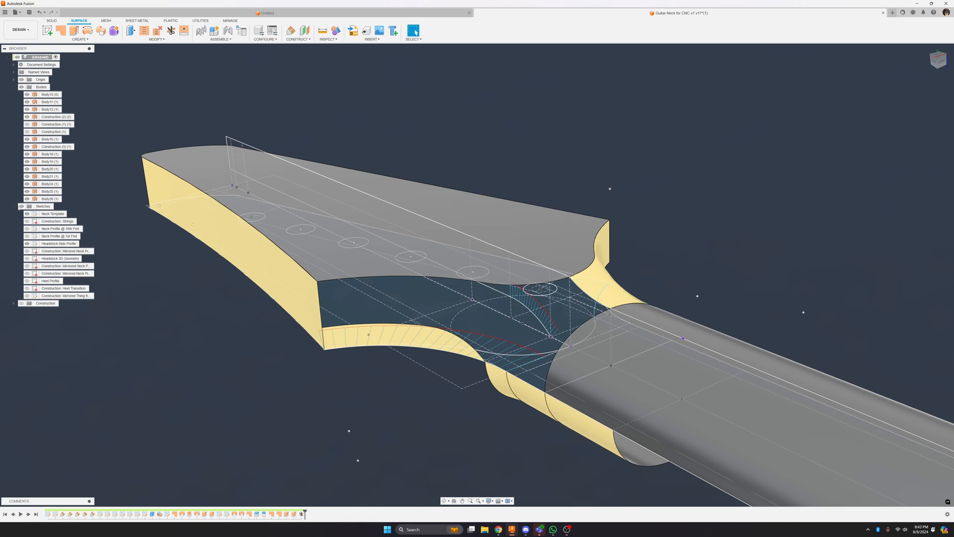
middle_click_drag(158, 90, 209, 74, "shift")
middle_click_drag(209, 75, 235, 117, "shift")
left_click(61, 30)
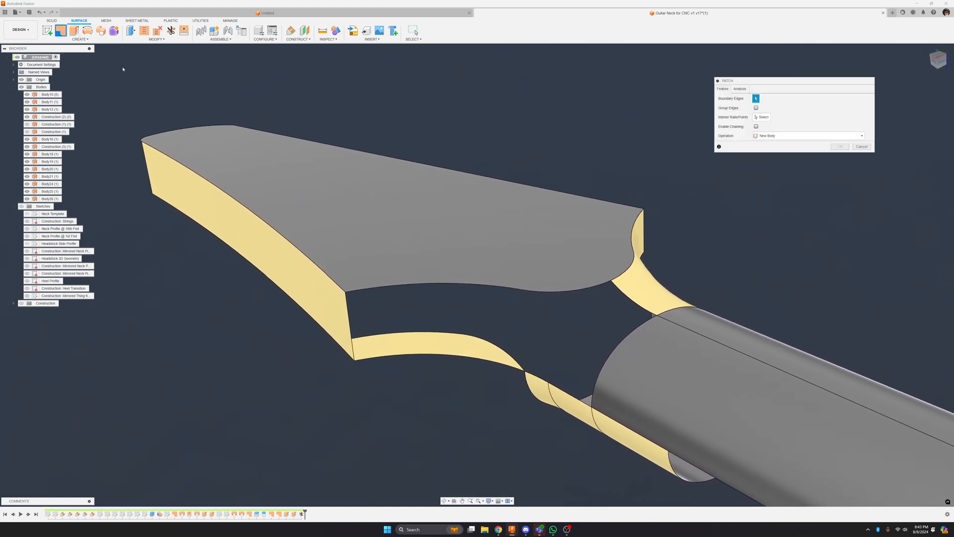
scroll(526, 317, "down", 1)
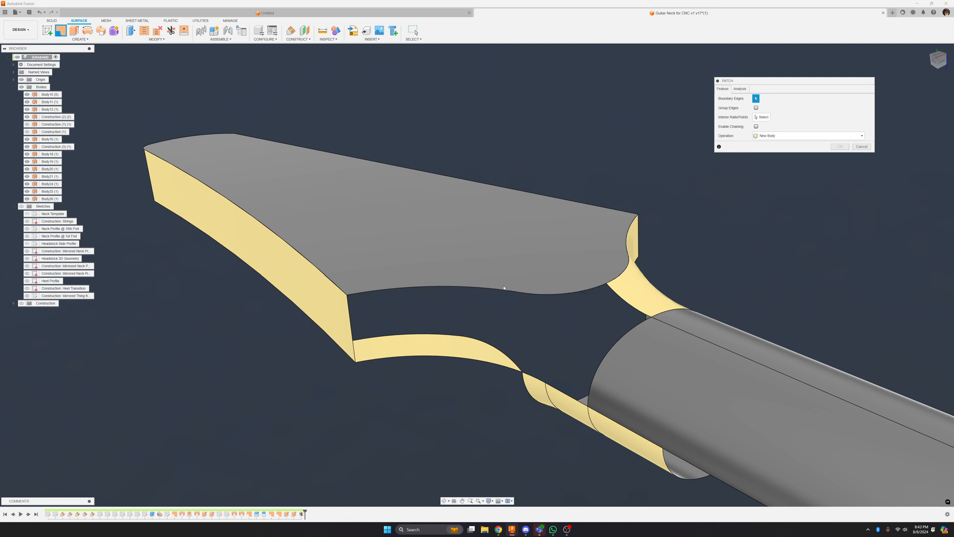
mouse_move(565, 292)
middle_mouse_down("shift")
mouse_move(701, 245)
mouse_move(718, 226)
mouse_move(590, 304)
middle_mouse_up("shift")
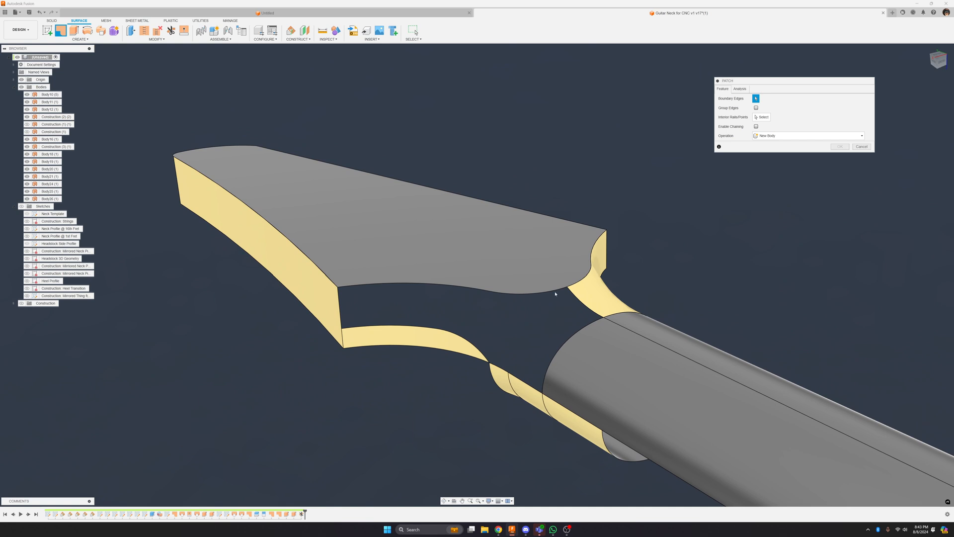
left_click(863, 150)
Split the large headstock face along its centreline, using the lengthwise origin plane as the splitting tool
mouse_move(641, 257)
middle_mouse_down("shift")
mouse_move(559, 287)
mouse_move(497, 143)
mouse_move(460, 96)
mouse_move(326, 83)
middle_mouse_up("shift")
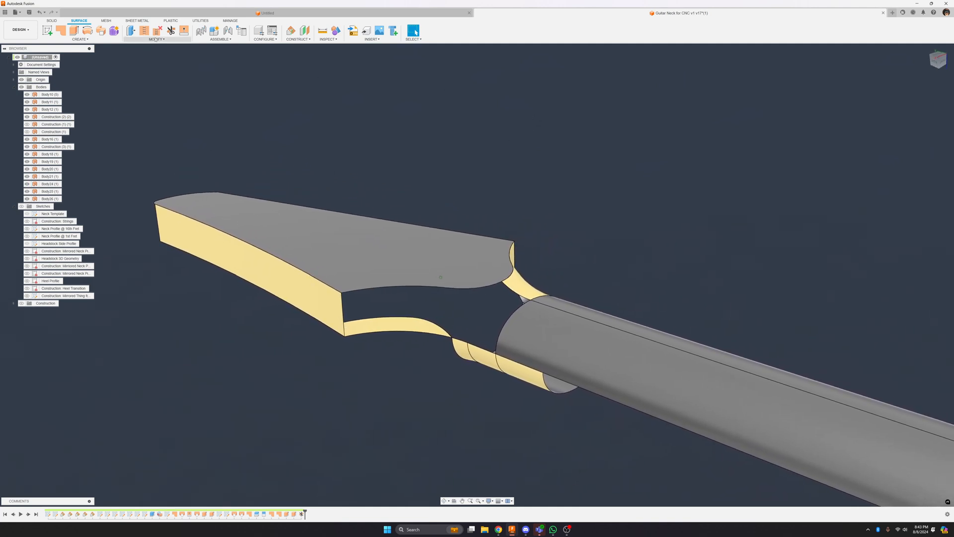
left_click(172, 40)
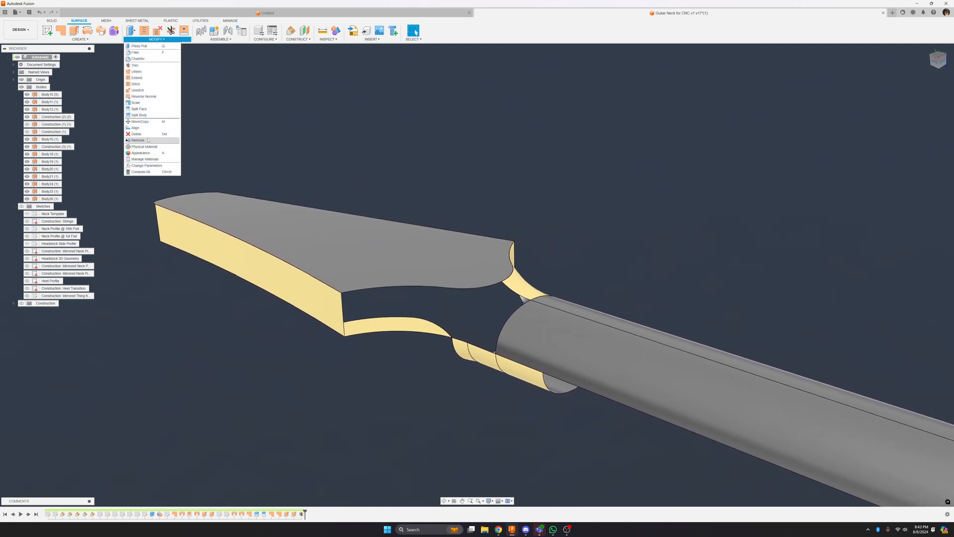
left_click(150, 111)
left_click(408, 234)
scroll(718, 262, "down", 3)
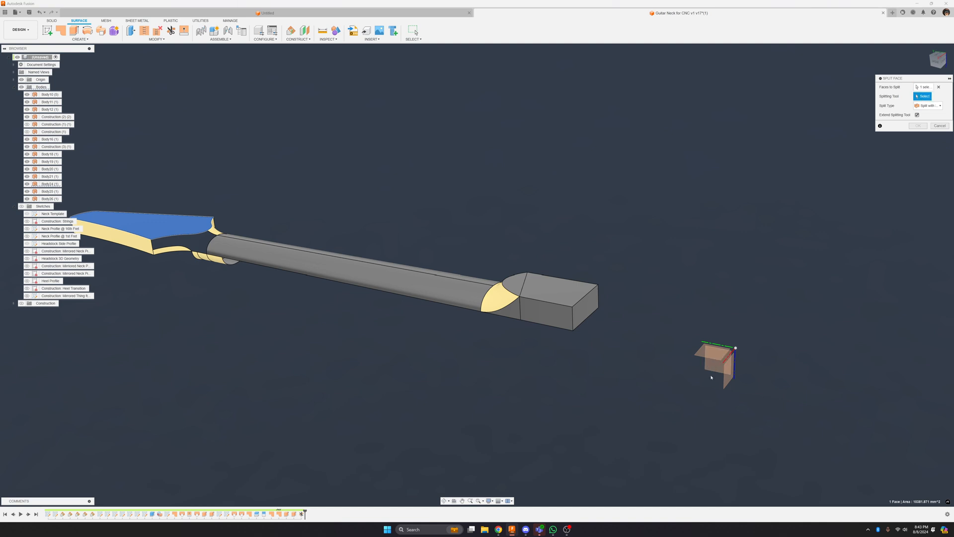
left_click(716, 359)
left_click(918, 108)
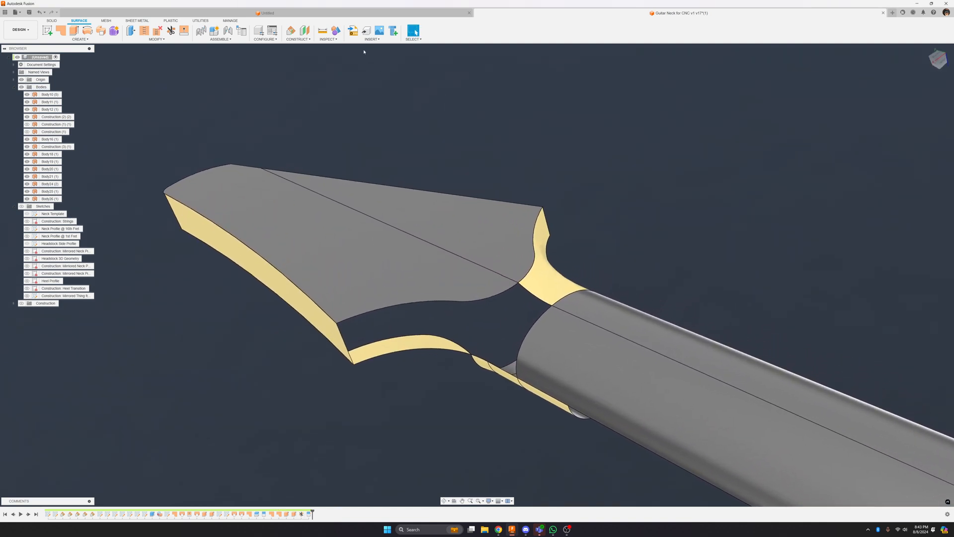
left_click(62, 31)
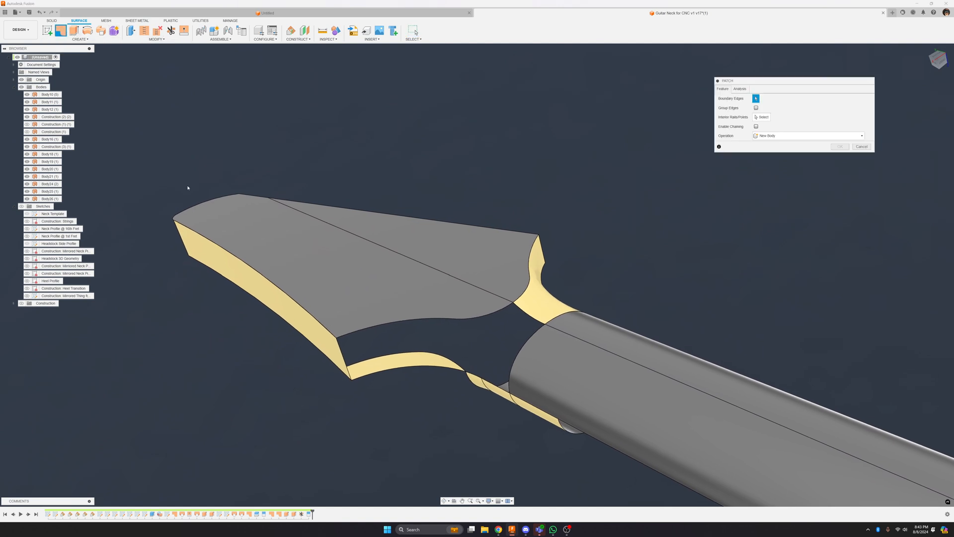
left_click(522, 311)
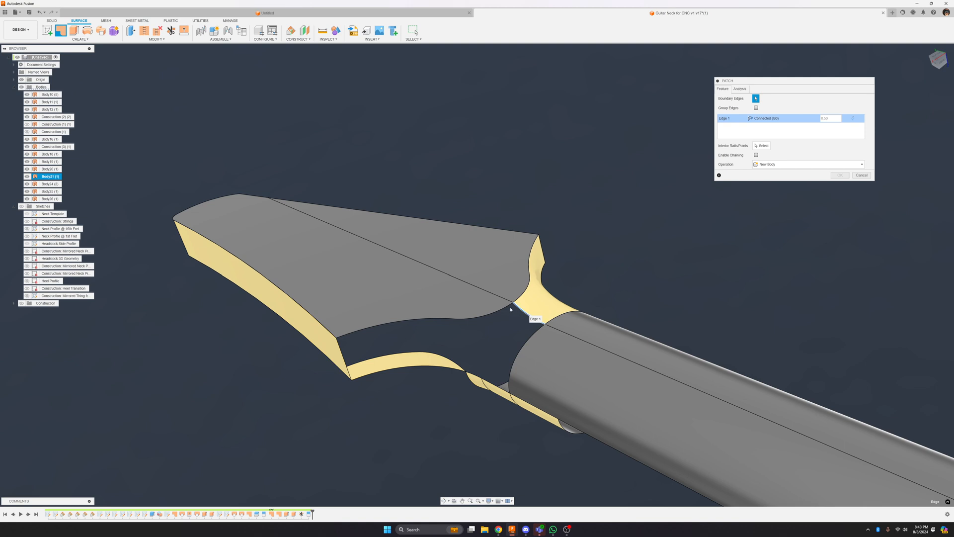
left_click(489, 318)
left_click(446, 320)
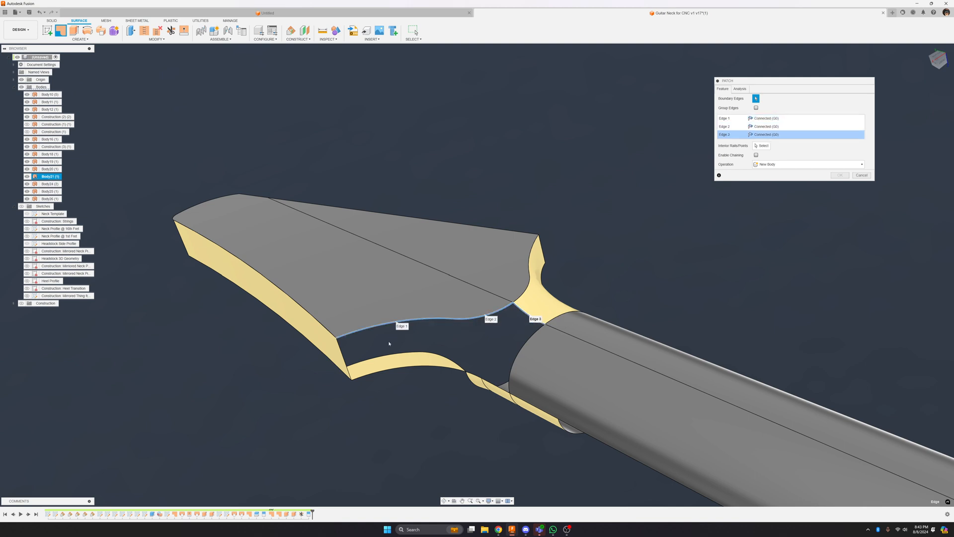
left_click(344, 354)
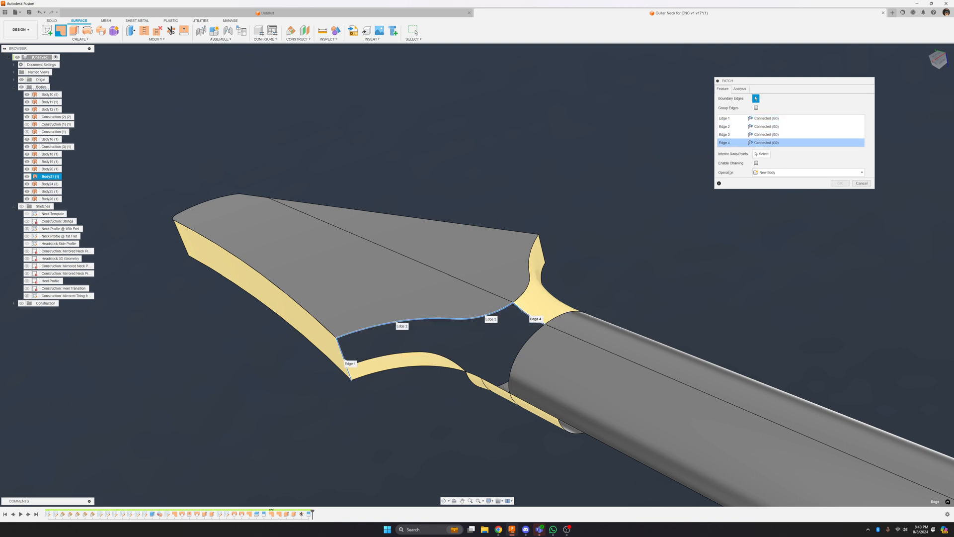
left_click(861, 184)
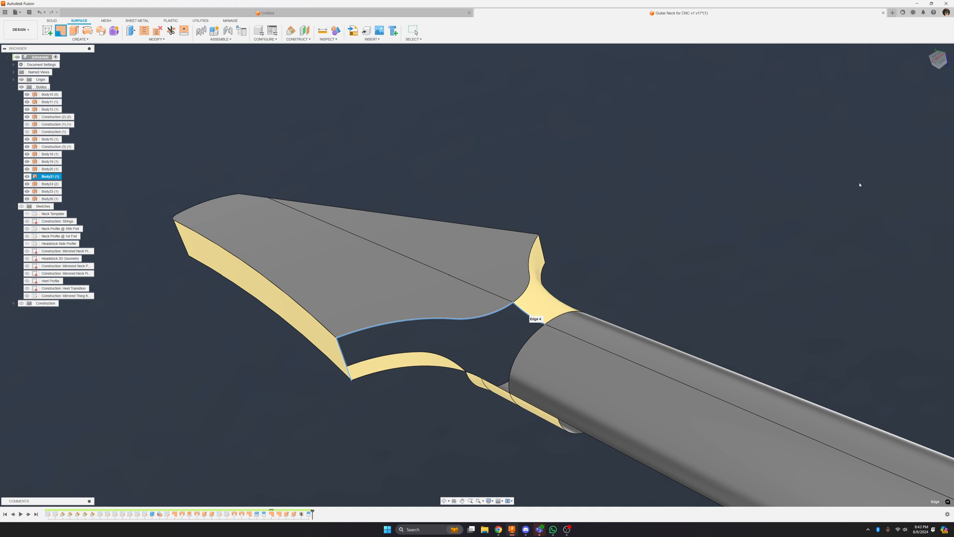
Stitch the headstock, side, transition and neck surfaces into a new body with a 0.10 mm tolerance
scroll(360, 126, "down", 2)
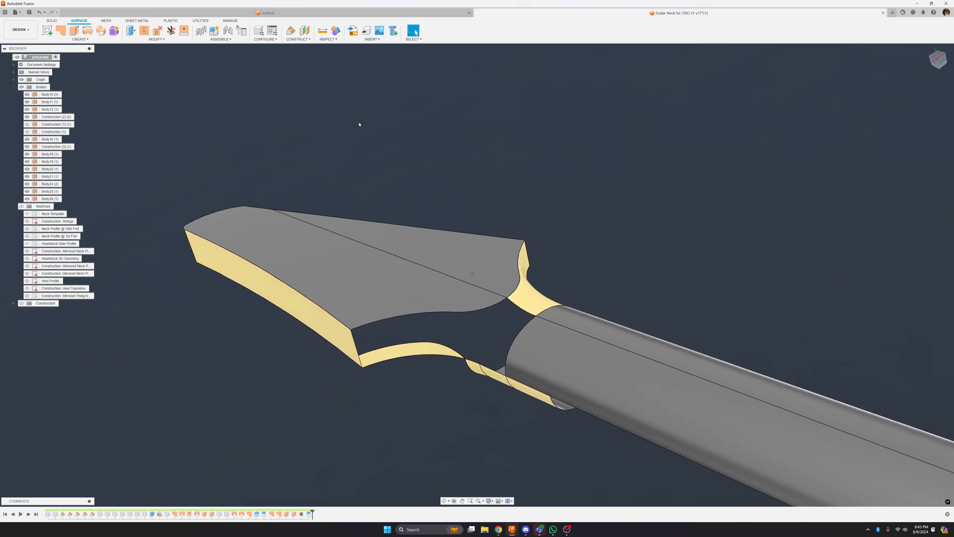
left_click(144, 30)
left_click_drag(652, 191, 270, 381)
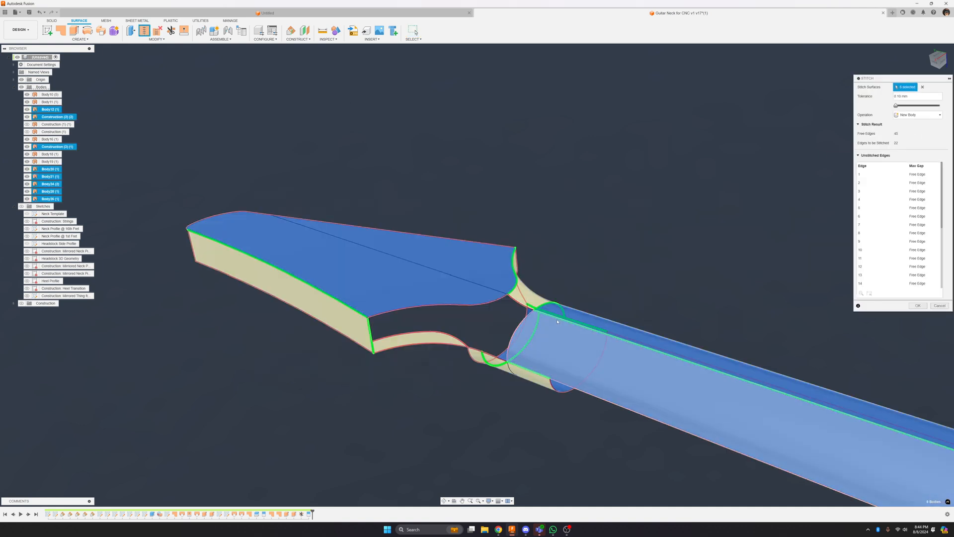
left_click(917, 305)
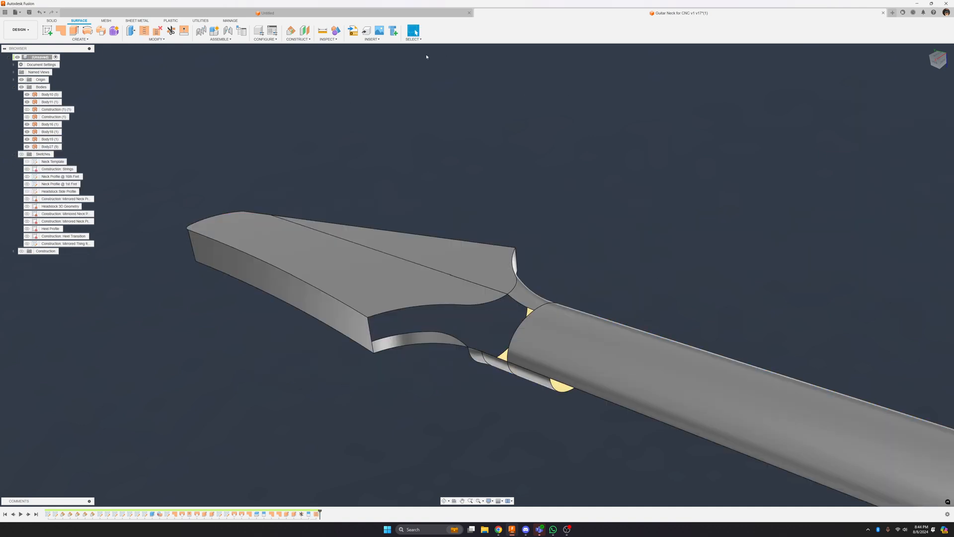
Try to patch the opening between headstock and neck from its boundary edges, with Enable Chaining on and Connected (G0) continuity
left_click(61, 31)
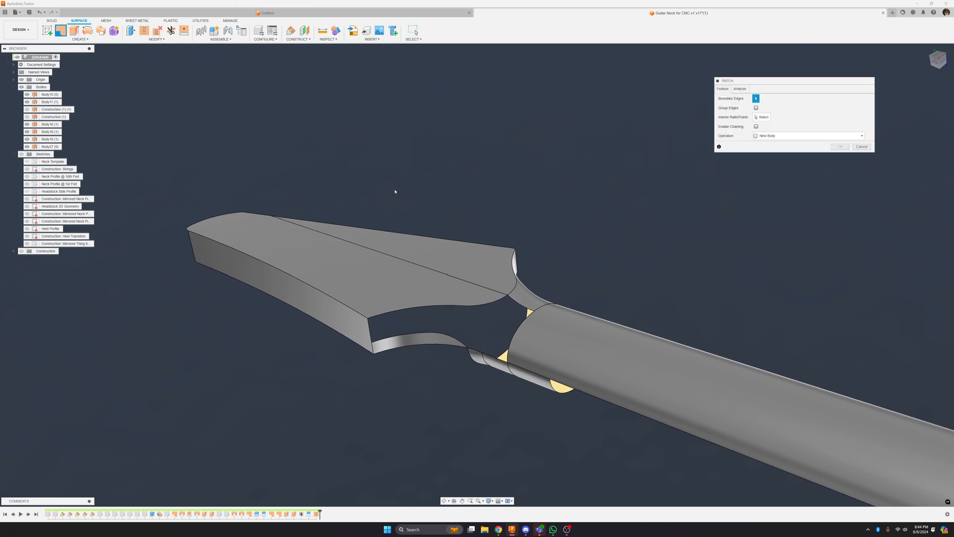
left_click(756, 127)
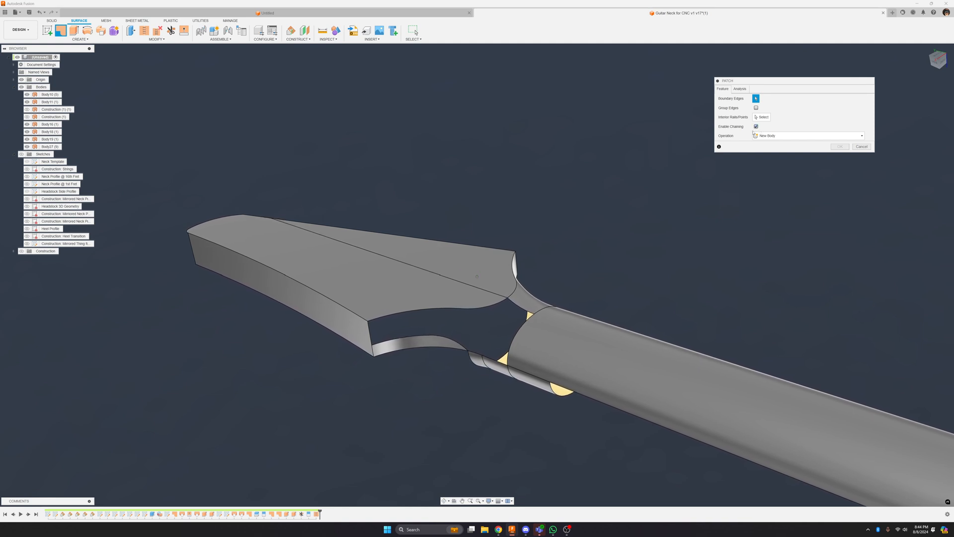
left_click(442, 312)
middle_click_drag(678, 286, 463, 311, "shift")
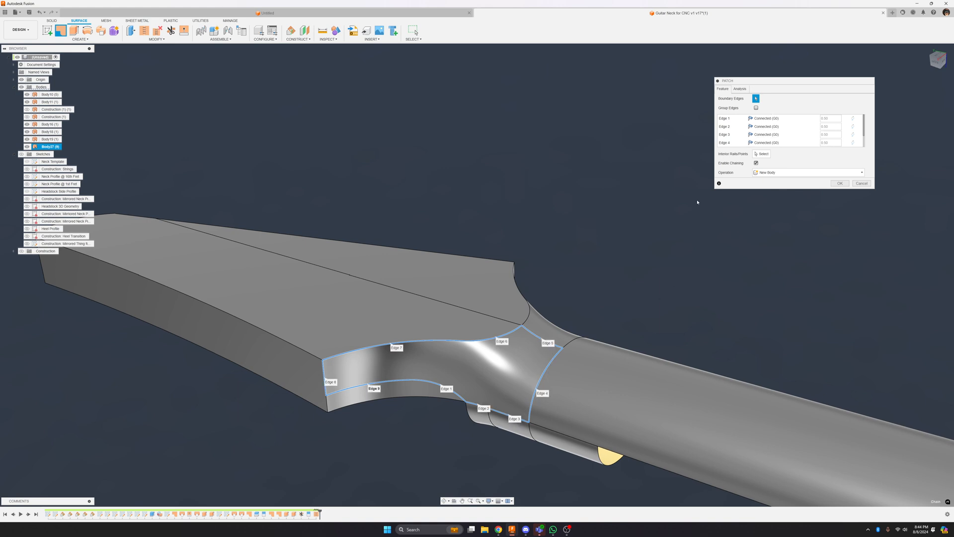
left_click(867, 183)
middle_click_drag(671, 153, 696, 249, "shift")
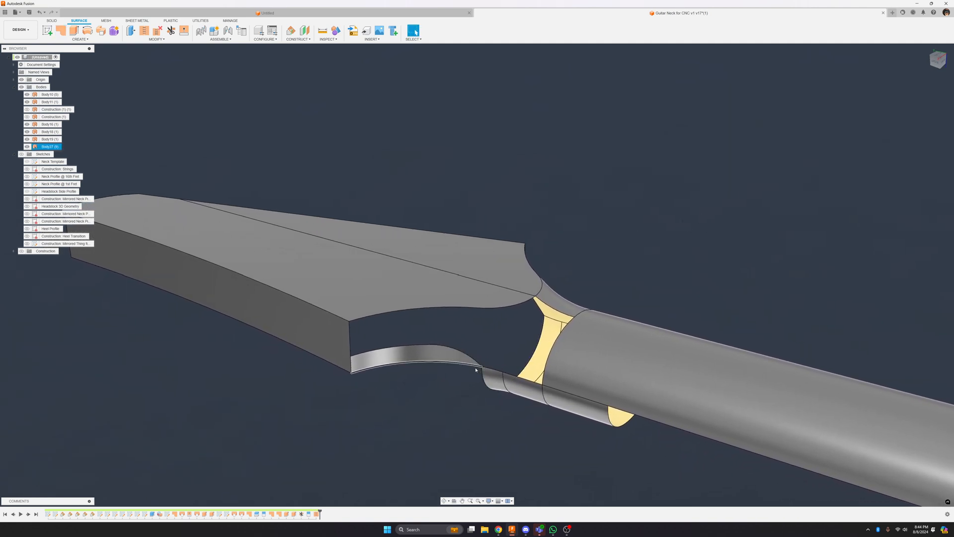
Examine the transition surface's open edge between headstock and neck with a curvature comb analysis
middle_click_drag(496, 356, 515, 326, "shift")
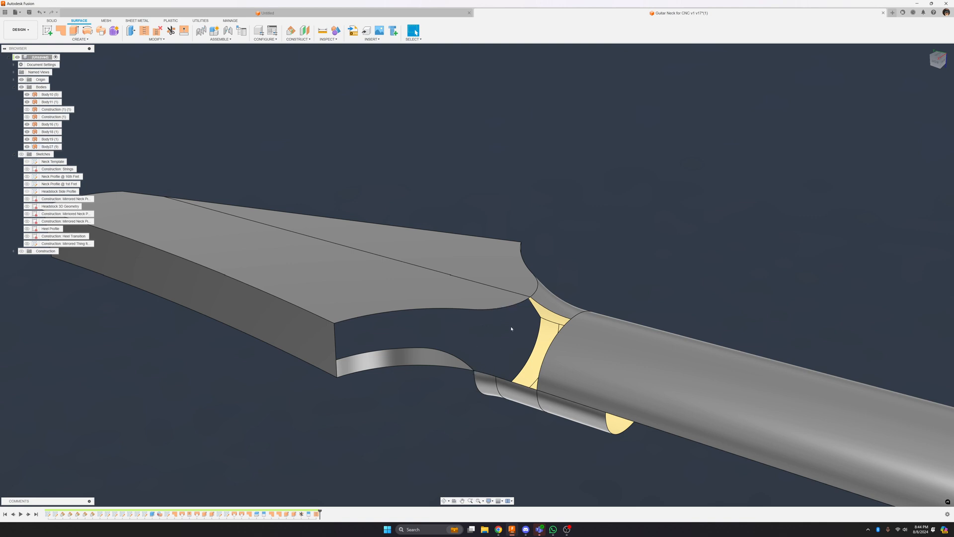
middle_click_drag(511, 329, 657, 282, "shift")
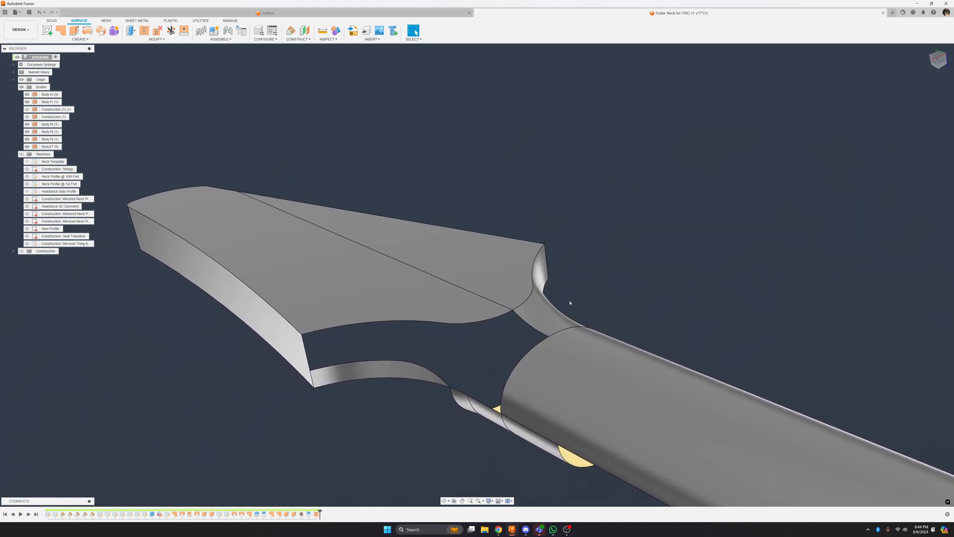
left_click(327, 39)
left_click(348, 58)
left_click(532, 329)
mouse_move(688, 293)
middle_mouse_down("shift")
mouse_move(722, 229)
mouse_move(681, 256)
mouse_move(682, 277)
middle_mouse_up("shift")
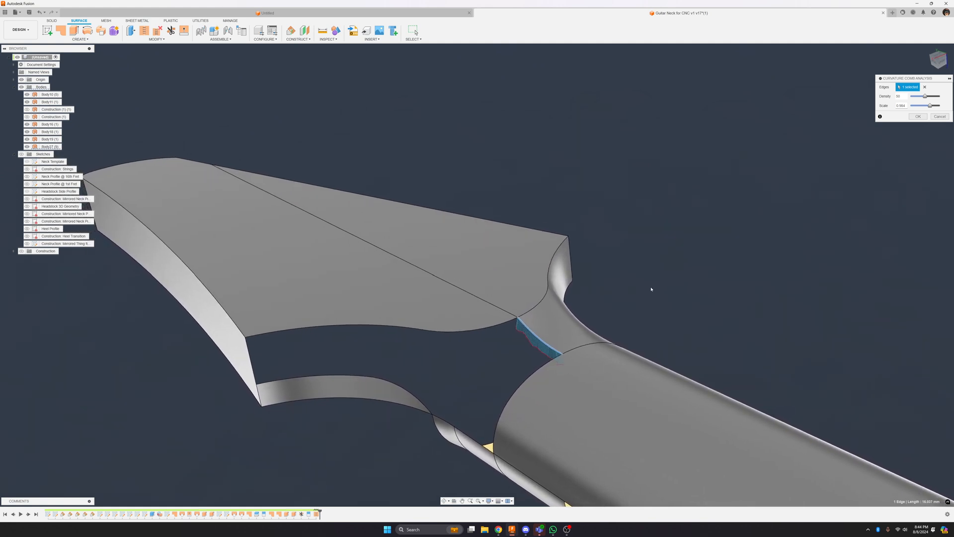
left_click(932, 118)
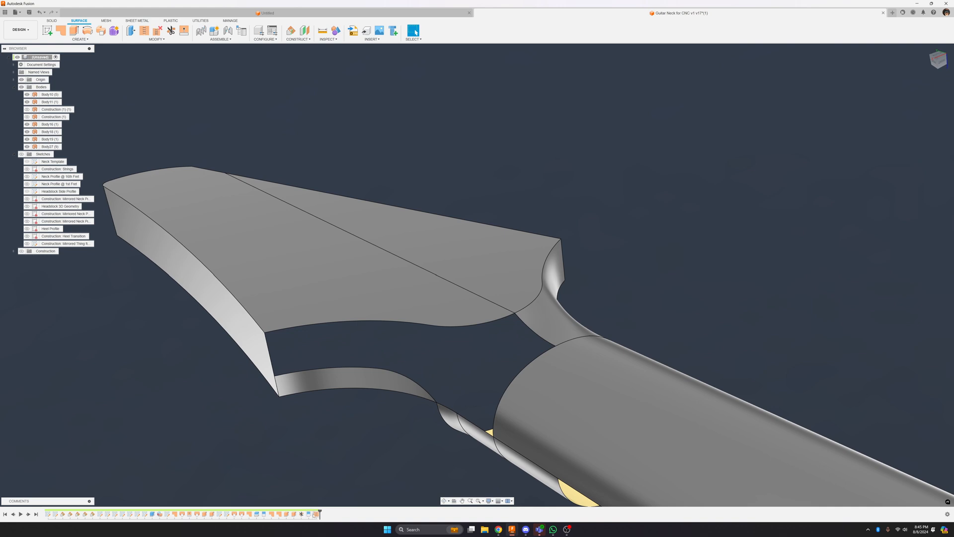
Edit the stitch to leave out the transition surface between headstock and neck, and hide that separate surface body
left_click(316, 514)
right_click(316, 513)
left_click(338, 442)
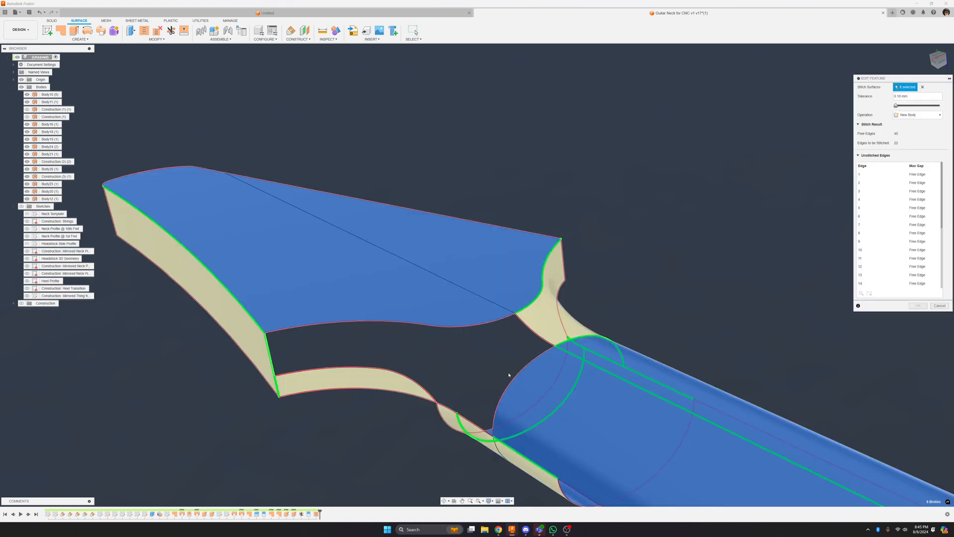
left_click(567, 318)
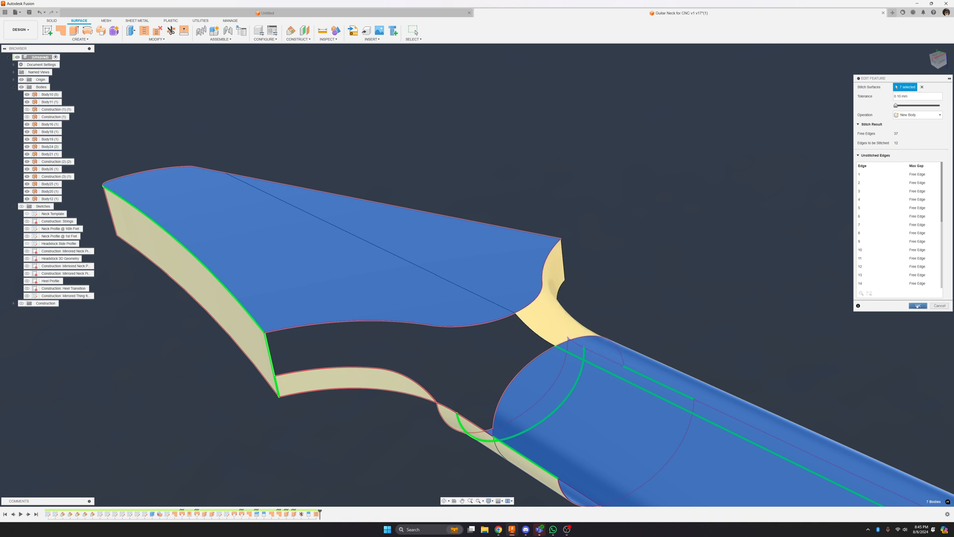
left_click(918, 306)
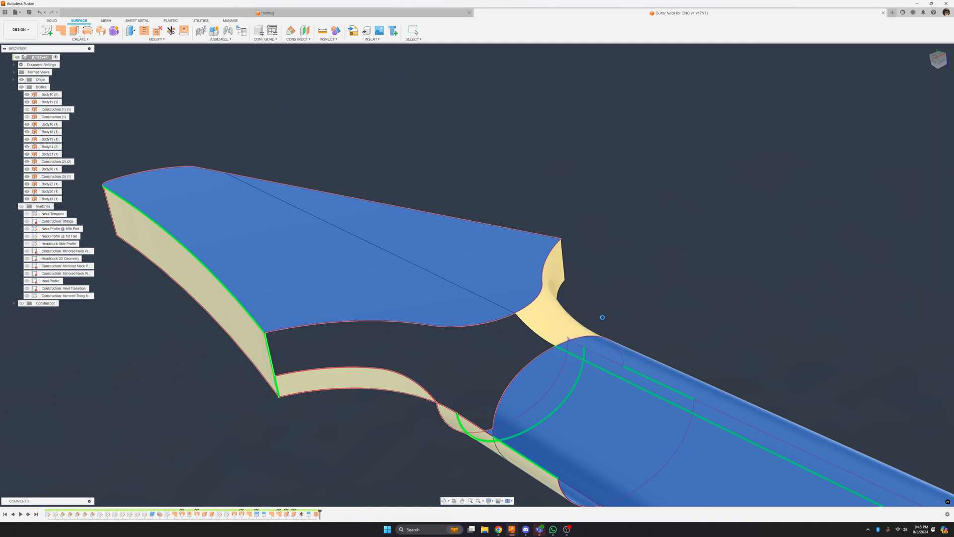
left_click(599, 349)
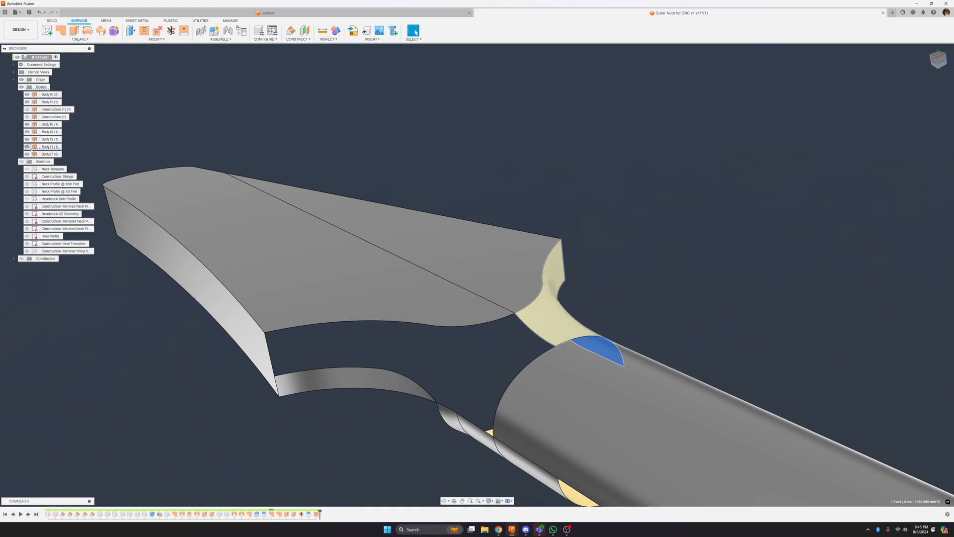
left_click(27, 147)
Extrude the Headstock Side Profile sketch's transition curve one-sided into a new surface body, and hide the sketches again
mouse_move(343, 154)
middle_mouse_down("shift")
mouse_move(446, 188)
mouse_move(308, 156)
mouse_move(165, 163)
middle_mouse_up("shift")
left_click(21, 162)
key("e")
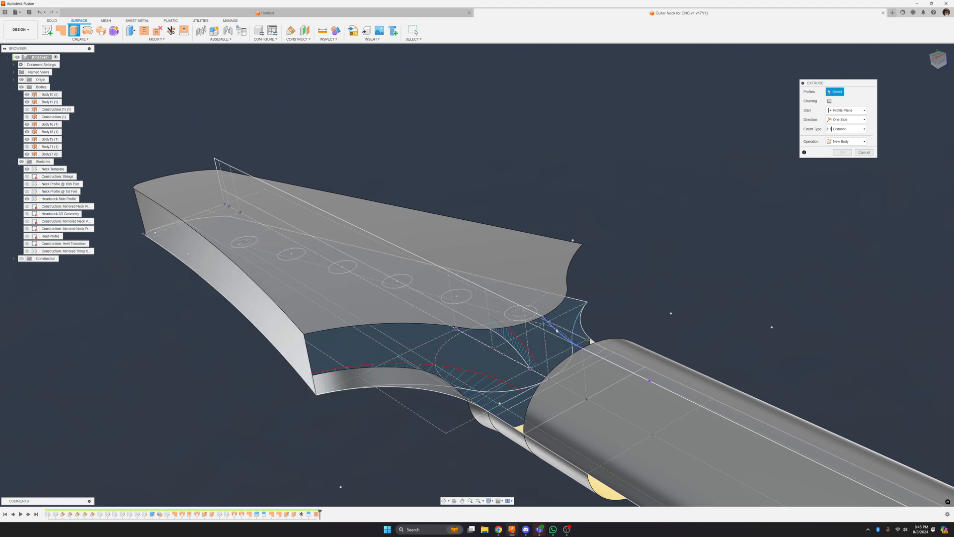
left_click(557, 330)
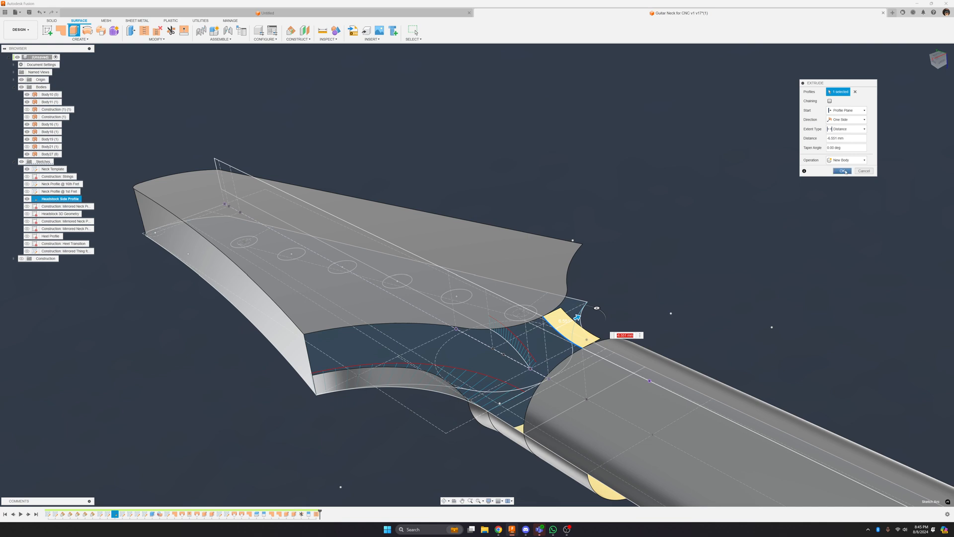
left_click(843, 171)
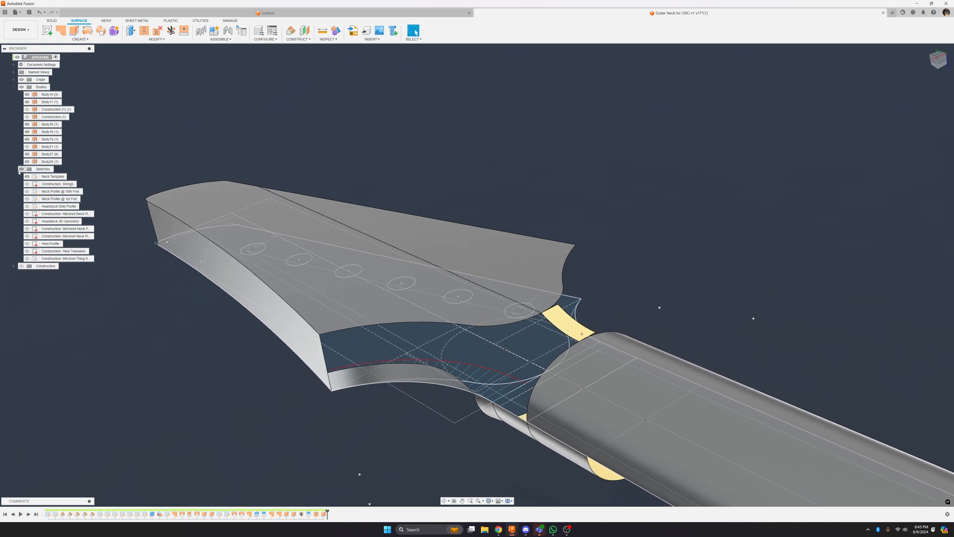
left_click(22, 169)
Try to patch the headstock-to-neck opening from individually picked edges, including the extruded strip's edge, with Enable Chaining off and Connected (G0) continuity
scroll(309, 64, "up", 3)
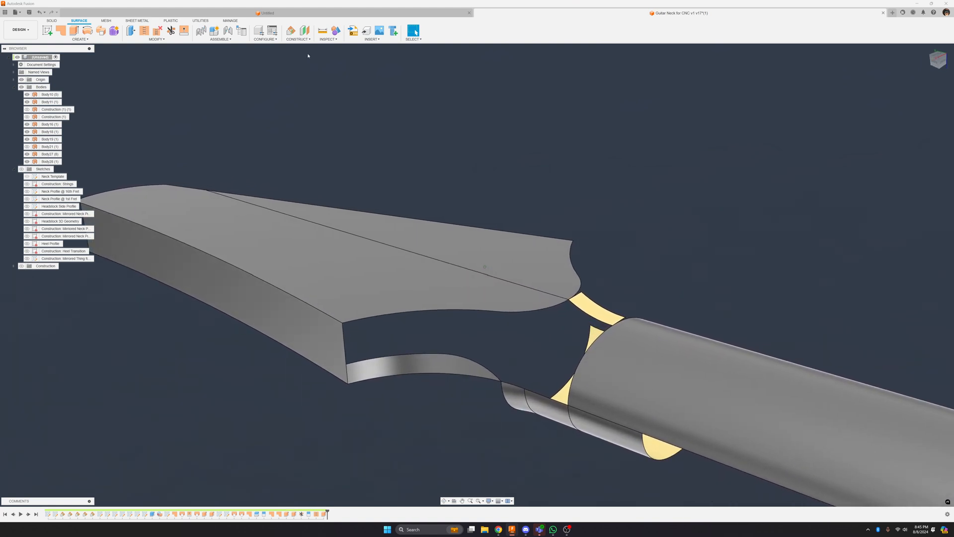
scroll(308, 56, "up", 2)
left_click(59, 31)
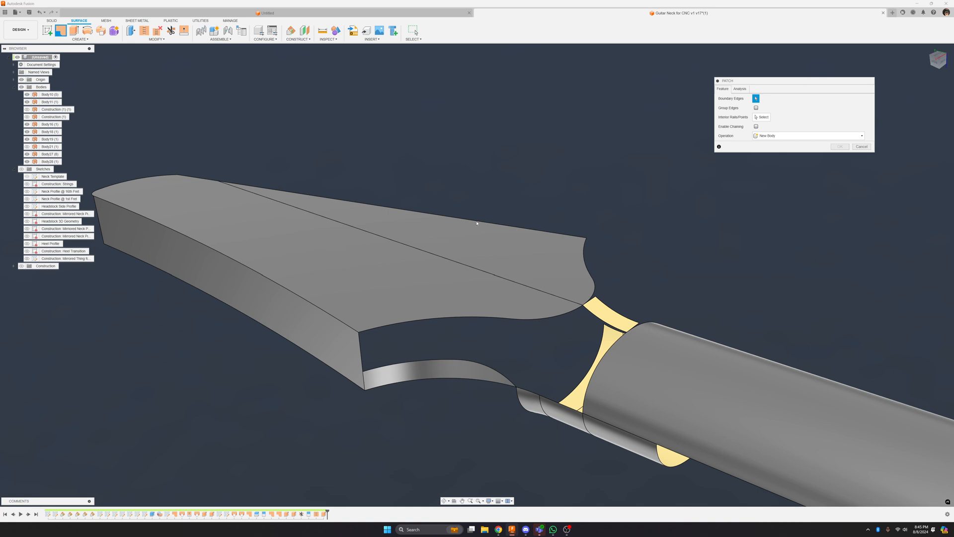
left_click(540, 318)
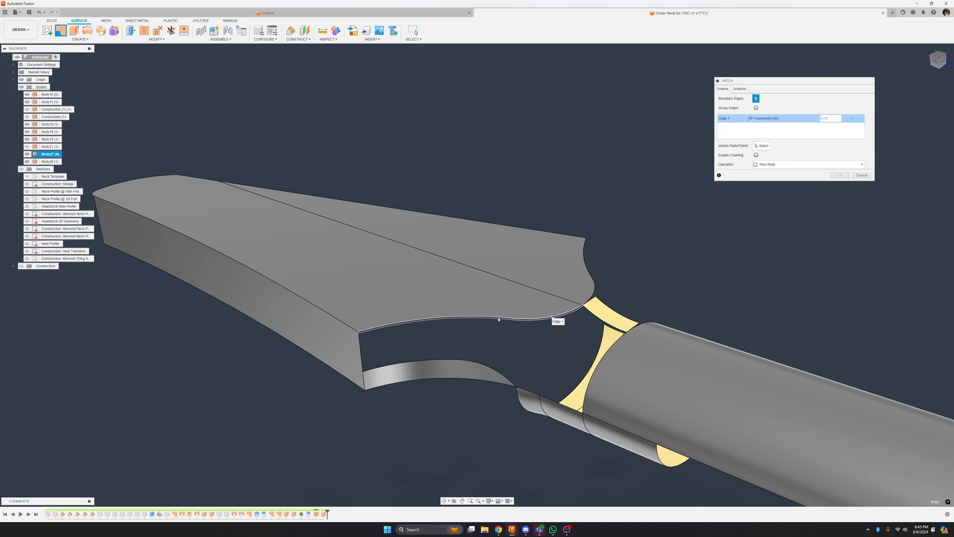
left_click(402, 326)
left_click(360, 349)
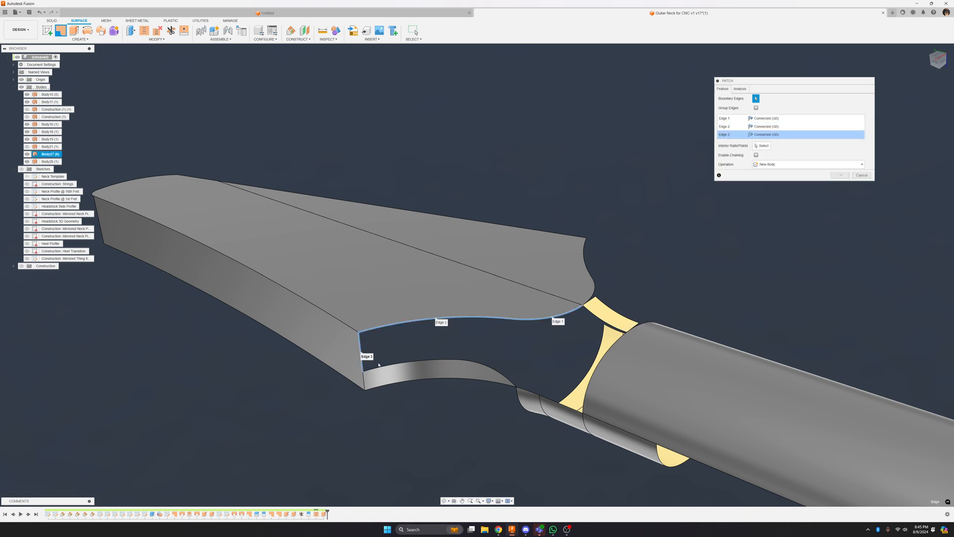
left_click(410, 361)
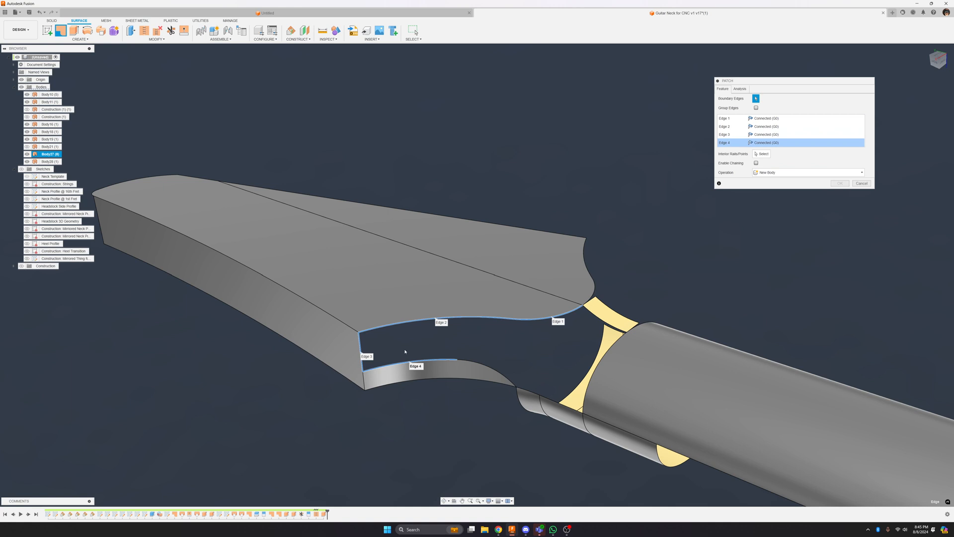
left_click(518, 387)
left_click(549, 401)
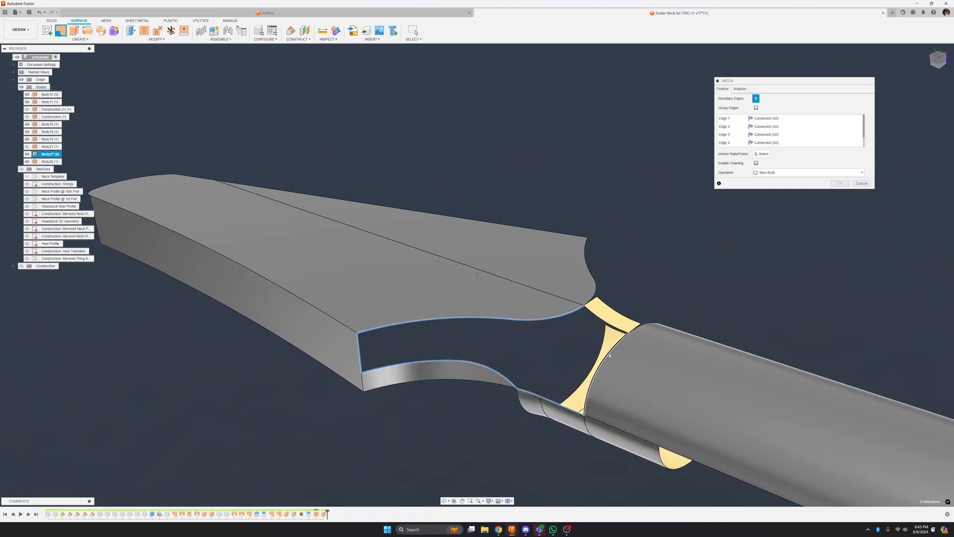
left_click(598, 368)
middle_click_drag(696, 294, 801, 257, "shift")
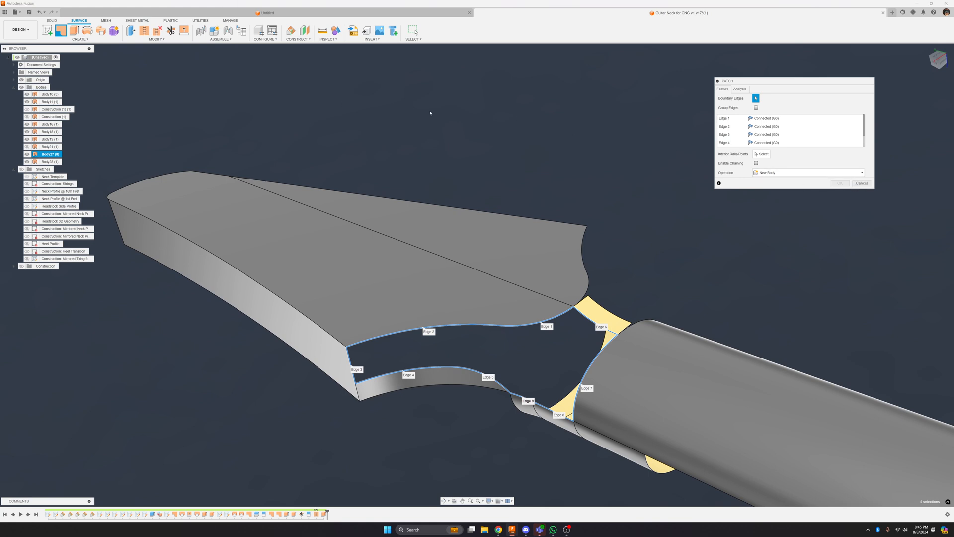
left_click(863, 184)
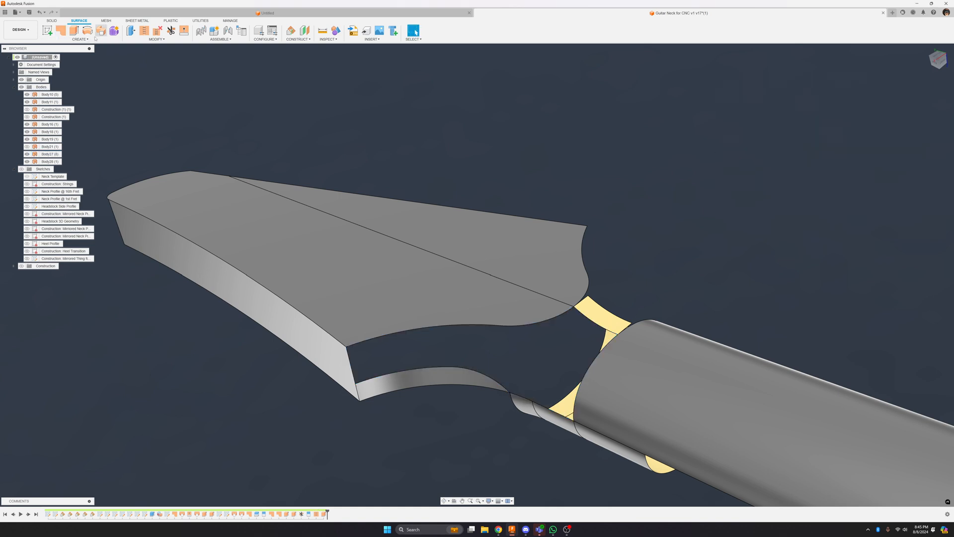
Retry the patch as a new body, picking the opening's boundary edges in sequence from the headstock face around to the extruded strip
left_click(61, 30)
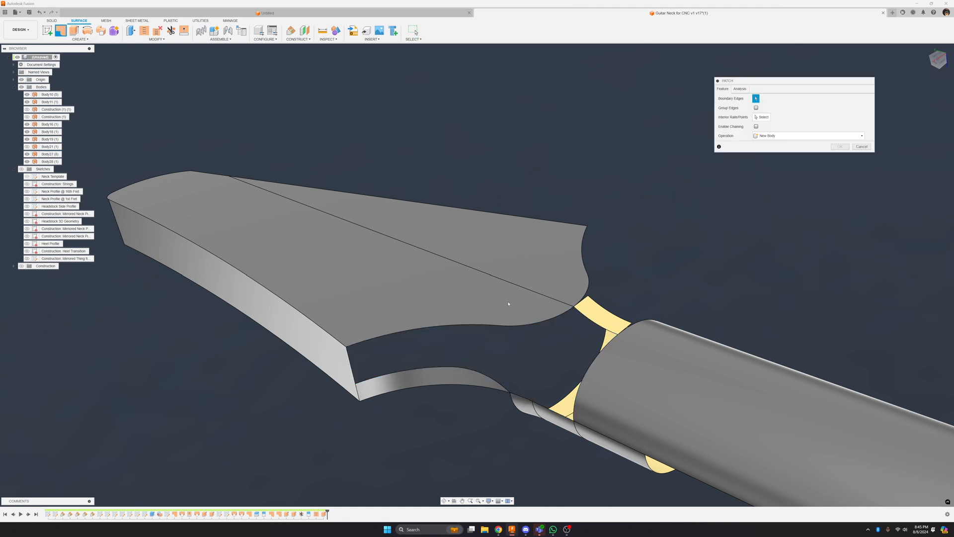
left_click(539, 326)
left_click(423, 329)
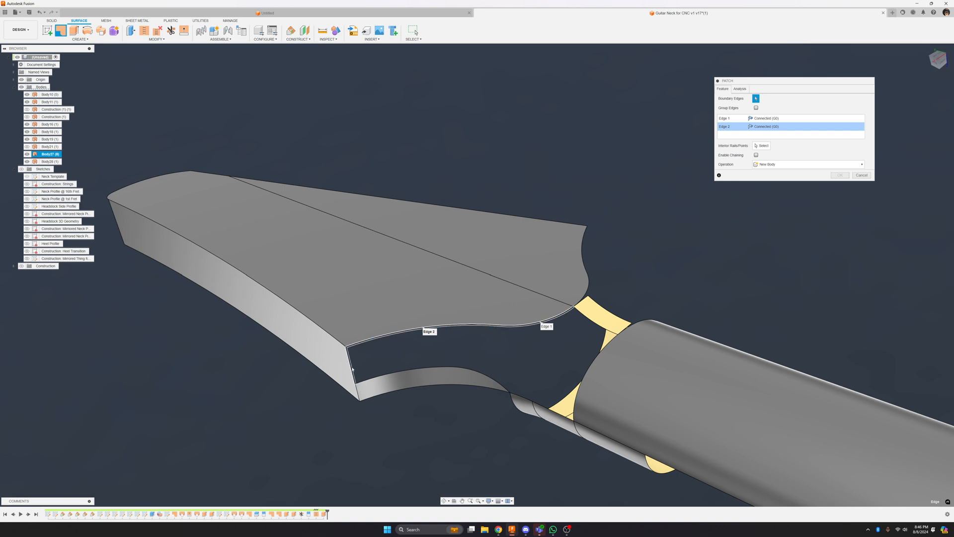
left_click(356, 369)
left_click(491, 378)
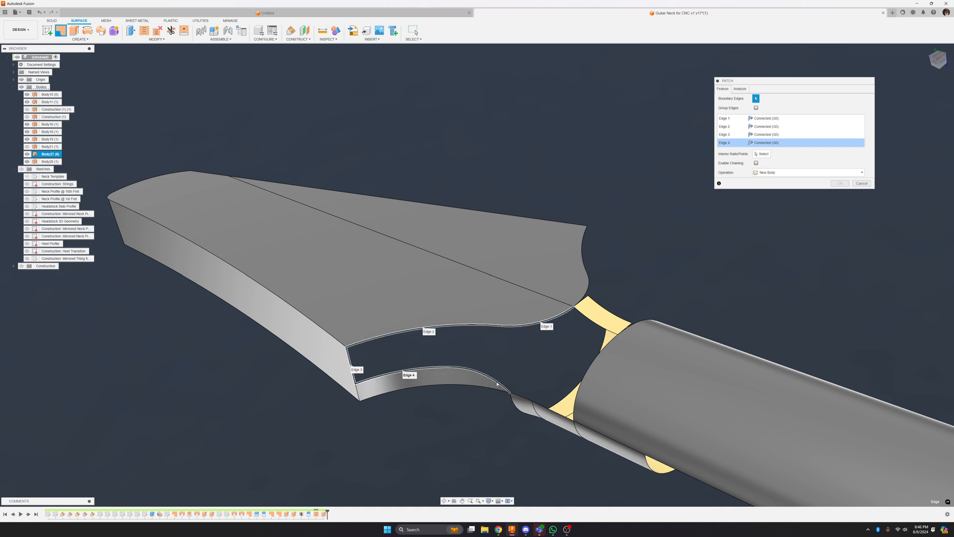
left_click(503, 385)
left_click(541, 405)
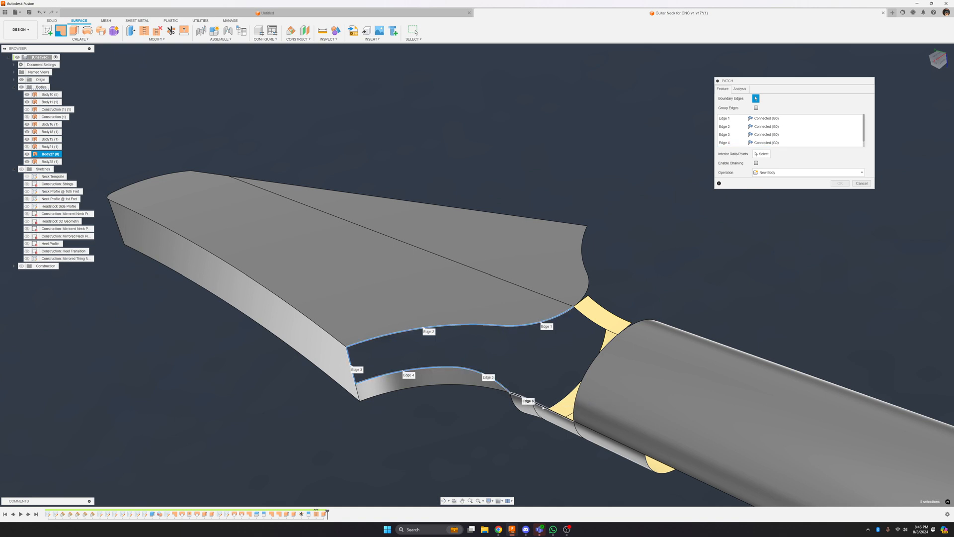
left_click(612, 331)
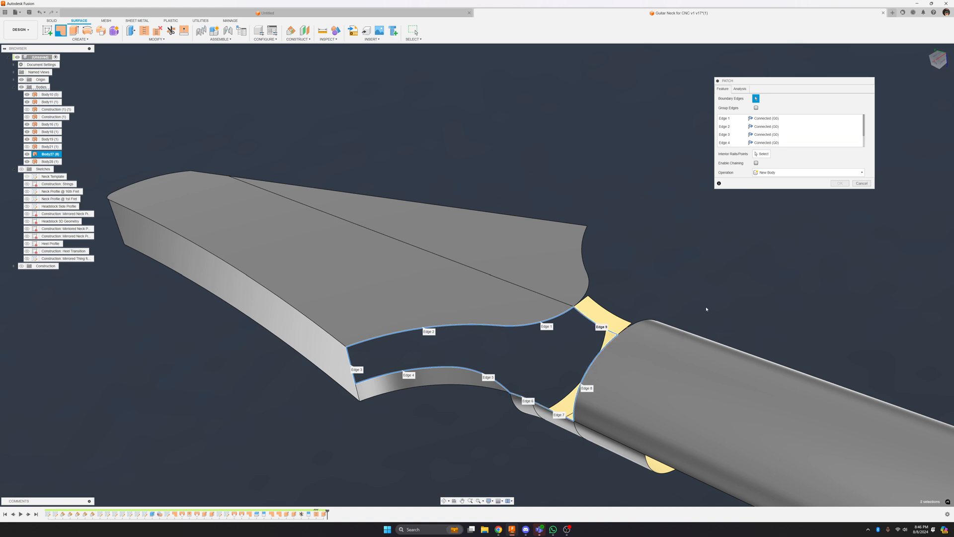
middle_click_drag(707, 309, 660, 291, "shift")
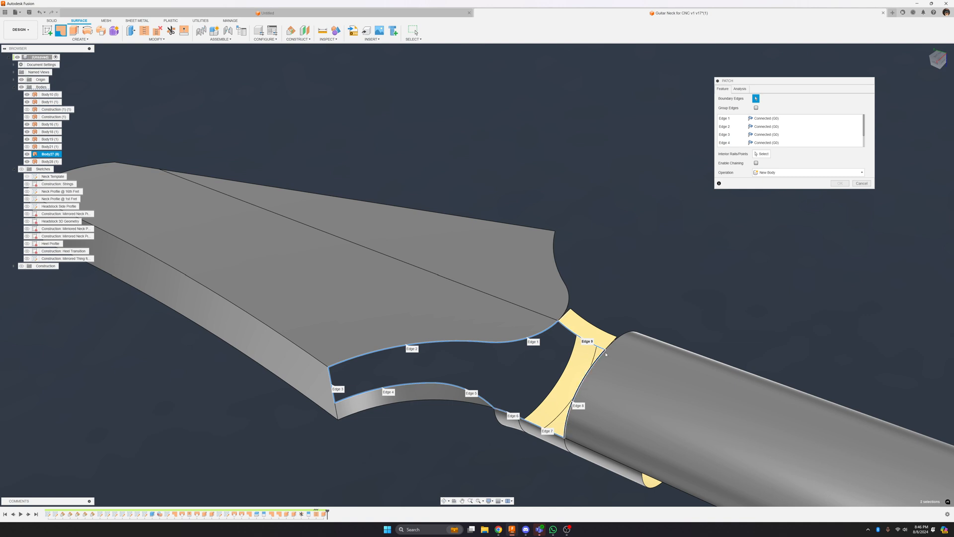
middle_click_drag(711, 270, 715, 253, "shift")
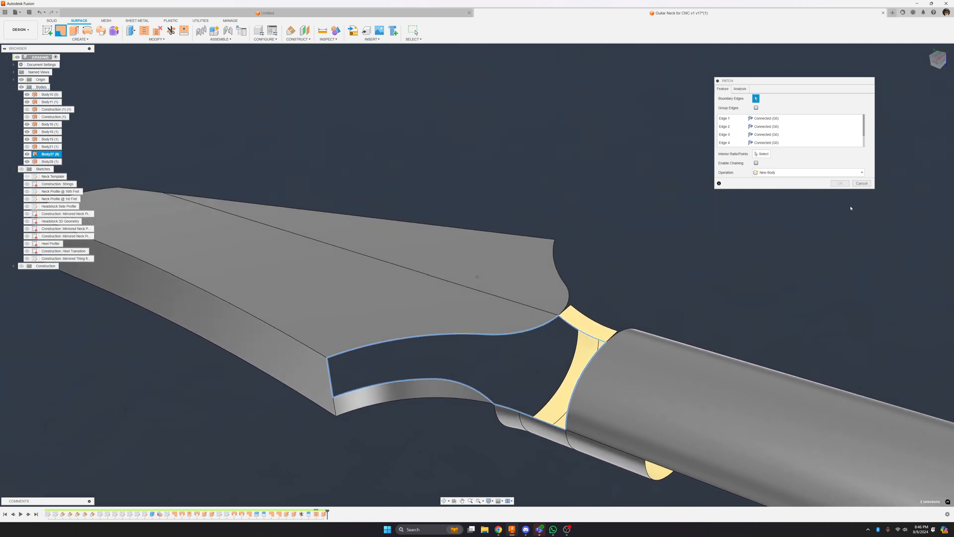
left_click(864, 184)
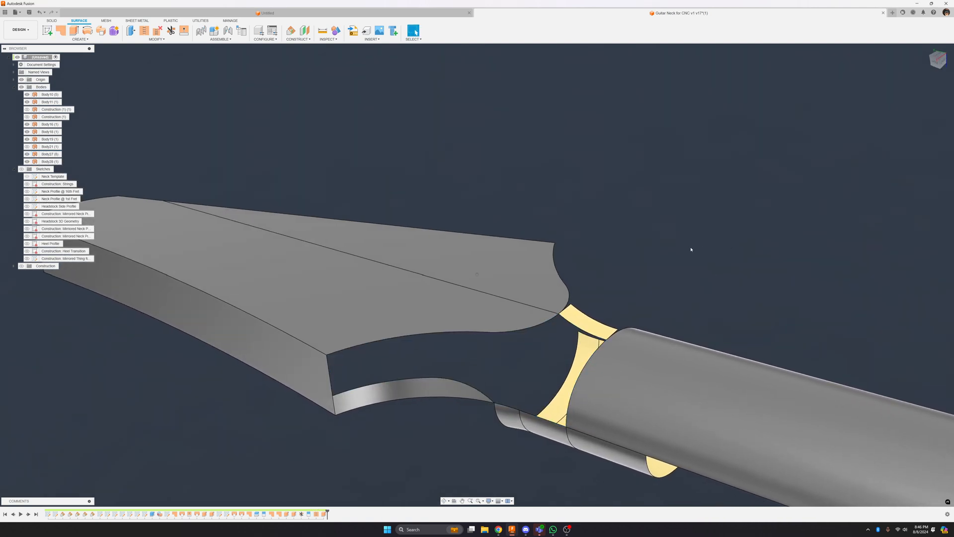
Redisplay the hidden transition surface and inspect the opening from beneath with the narrow construction surface shown temporarily
middle_click_drag(688, 249, 692, 247, "shift")
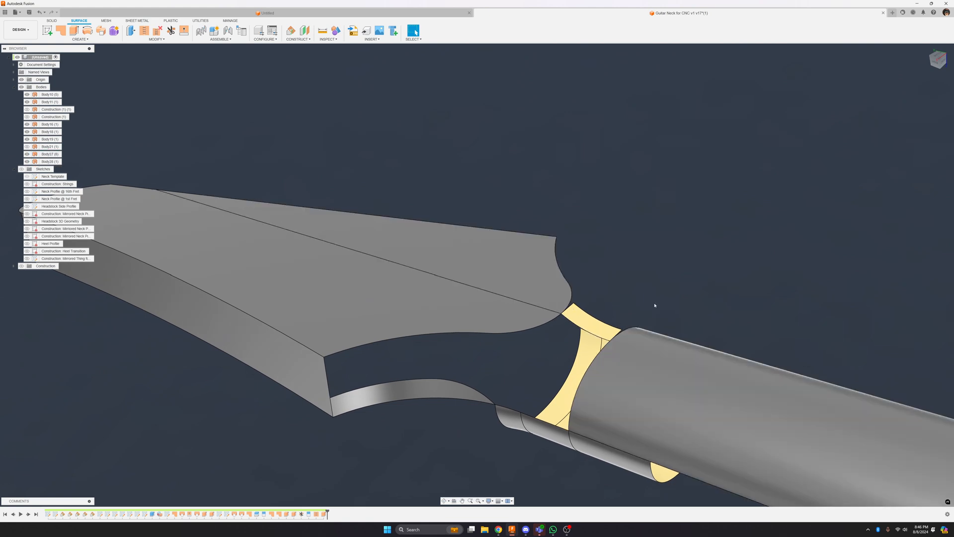
middle_click_drag(654, 304, 661, 281, "shift")
middle_click_drag(460, 407, 80, 144, "shift")
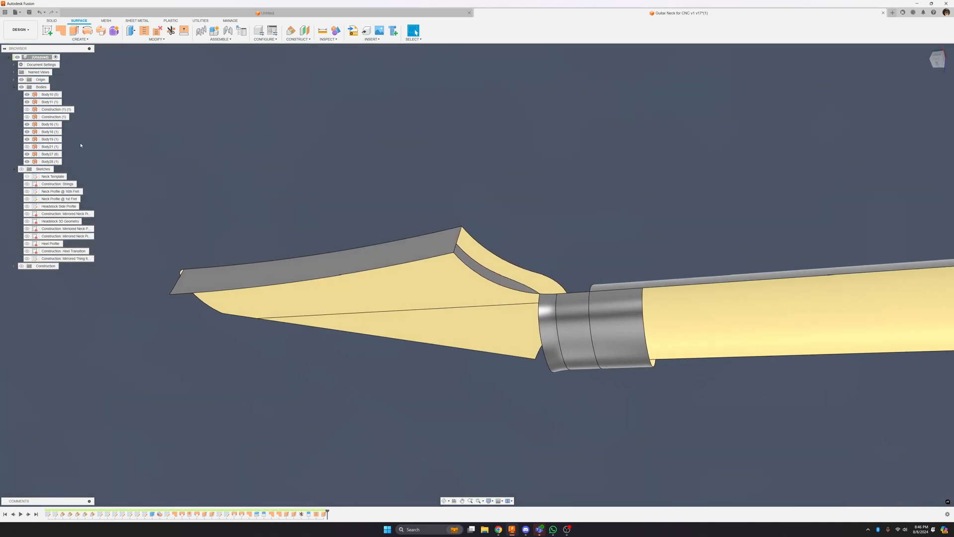
left_click(26, 117)
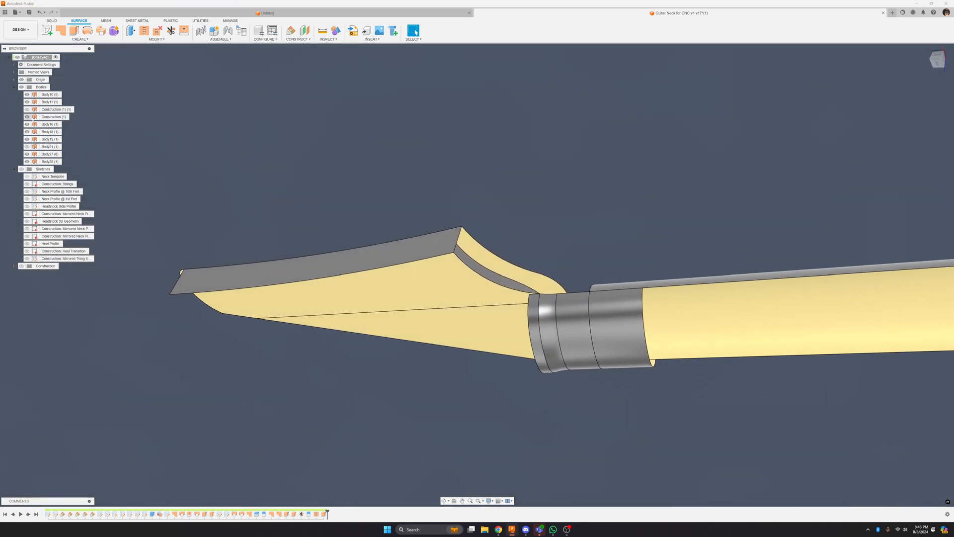
left_click(32, 118)
left_click(29, 110, "shift")
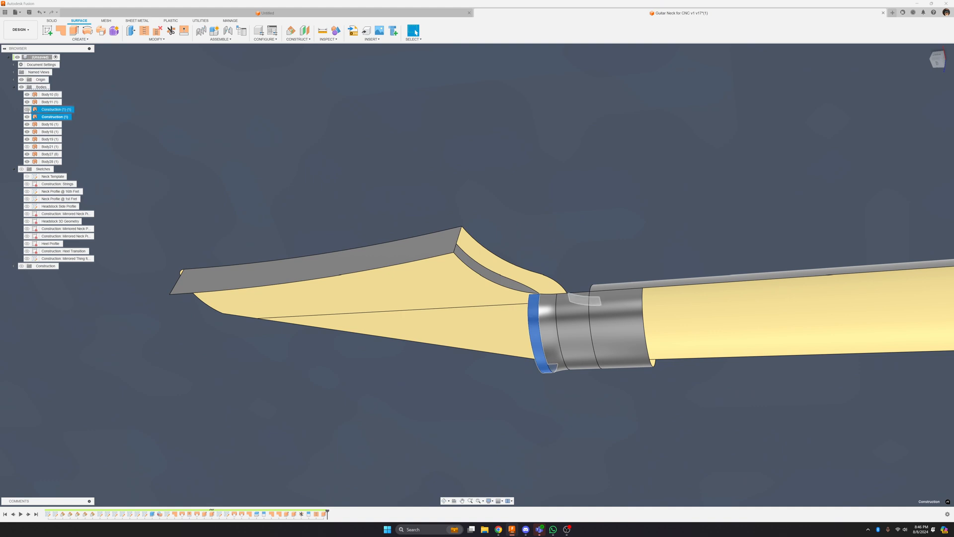
left_click(28, 110)
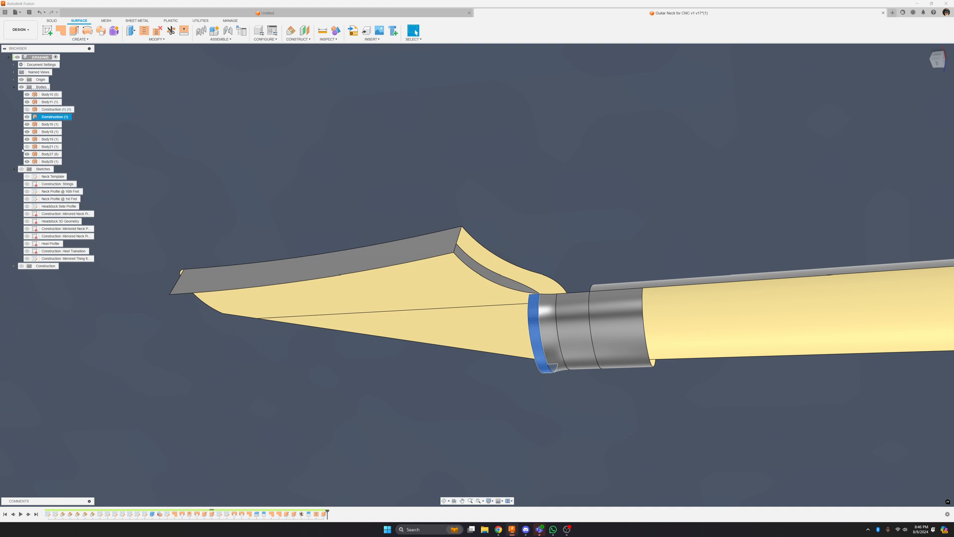
middle_click_drag(209, 146, 491, 178, "shift")
left_click(499, 198)
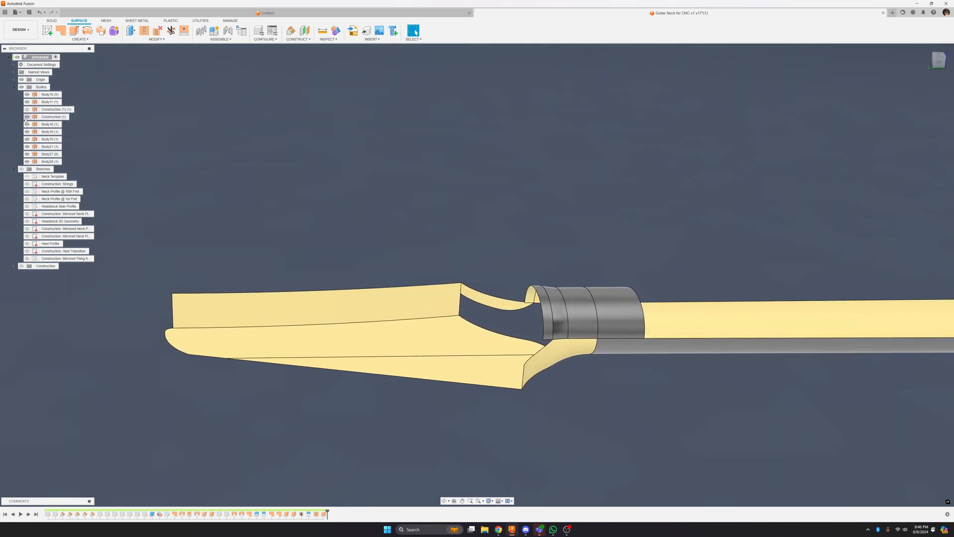
left_click(27, 118)
middle_click_drag(239, 165, 240, 166, "shift")
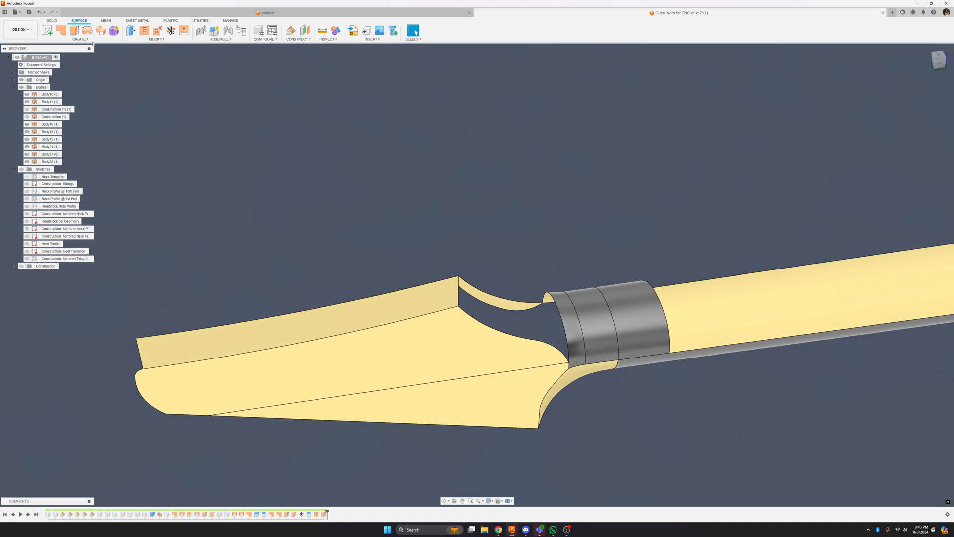
Start a surface loft between the opening's two opposite curved transition edges, and use the adjoining edge at the neck as a rail
left_click(83, 40)
left_click(51, 89)
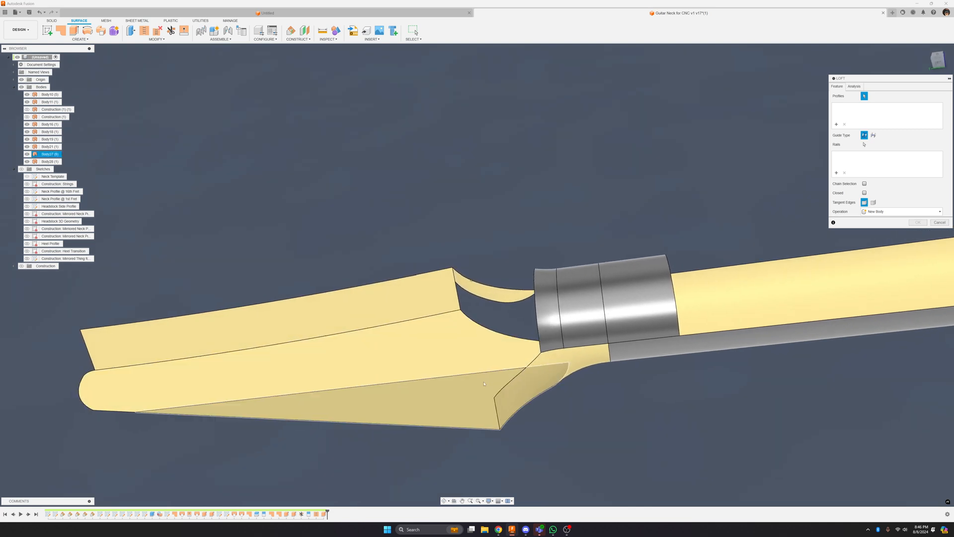
left_click(525, 352)
middle_click_drag(524, 352, 513, 292, "shift")
left_click(515, 289)
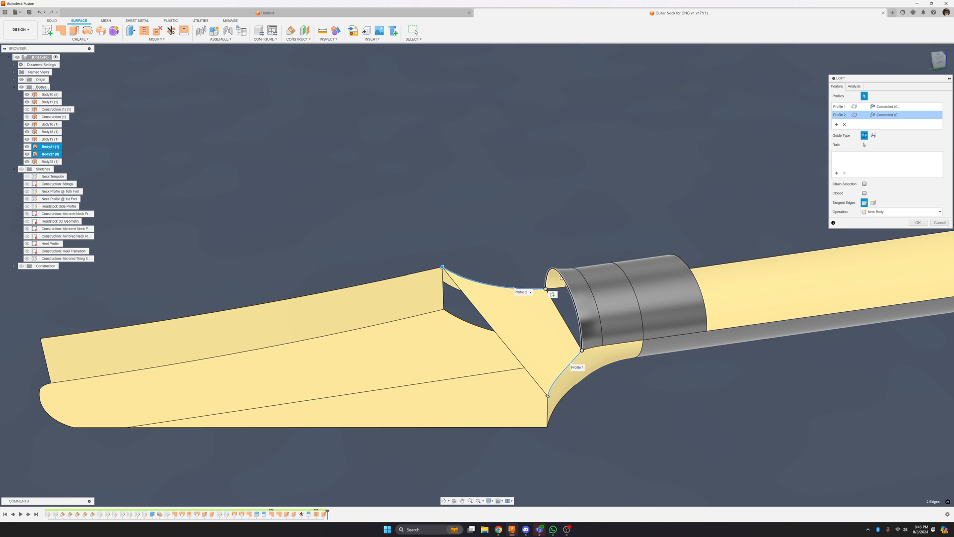
left_click(561, 277)
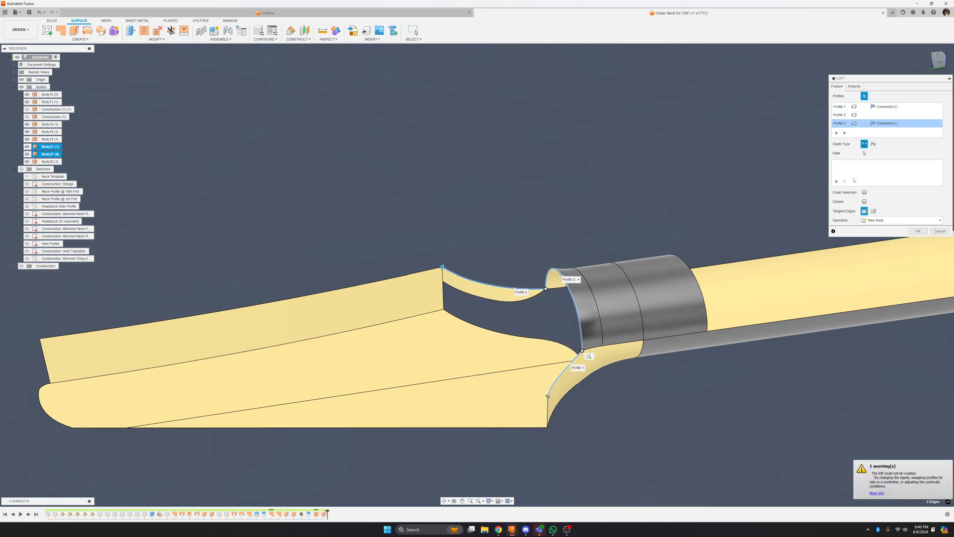
left_click(844, 132)
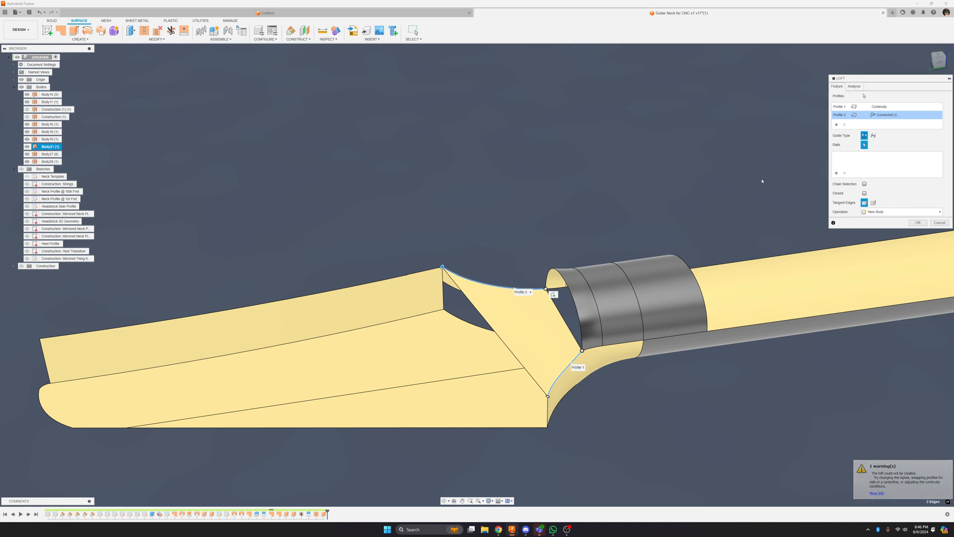
left_click(568, 283)
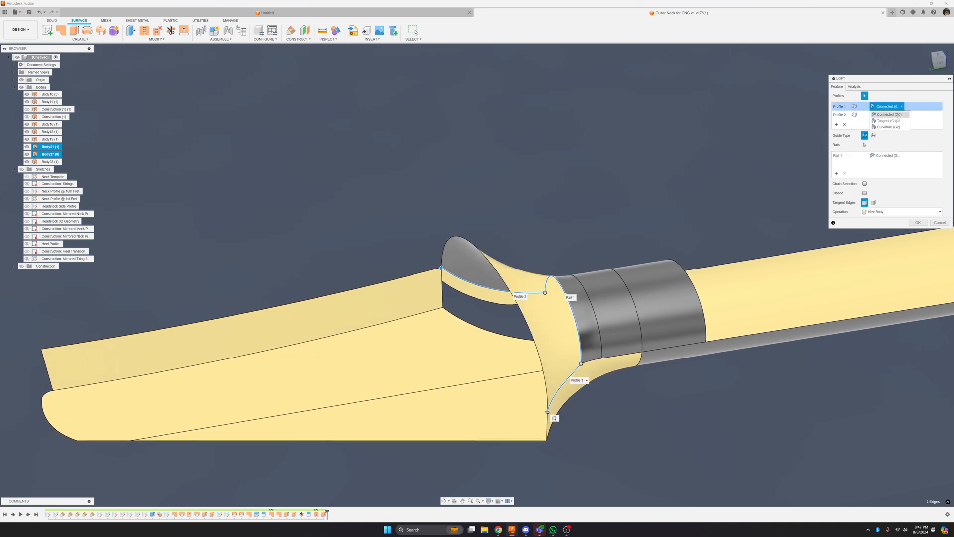
Set both loft profiles to Tangent (G1) continuity and create the loft as a new body
left_click(889, 120)
left_click(888, 115)
left_click(887, 129)
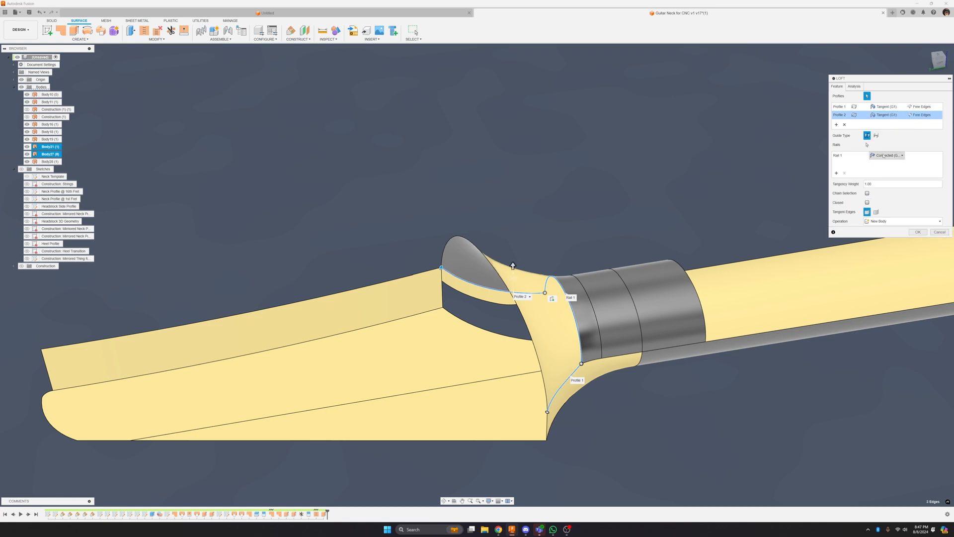
left_click(883, 156)
left_click(918, 223)
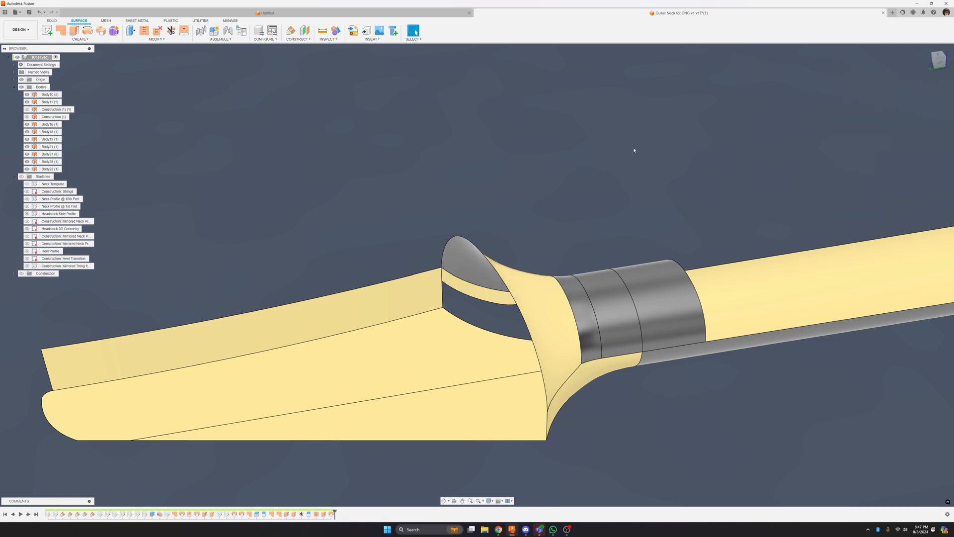
Stitch the new lofted surface to the adjoining transition surface body with a 0.10 mm tolerance
left_click(144, 31)
middle_click_drag(591, 219, 516, 286, "shift")
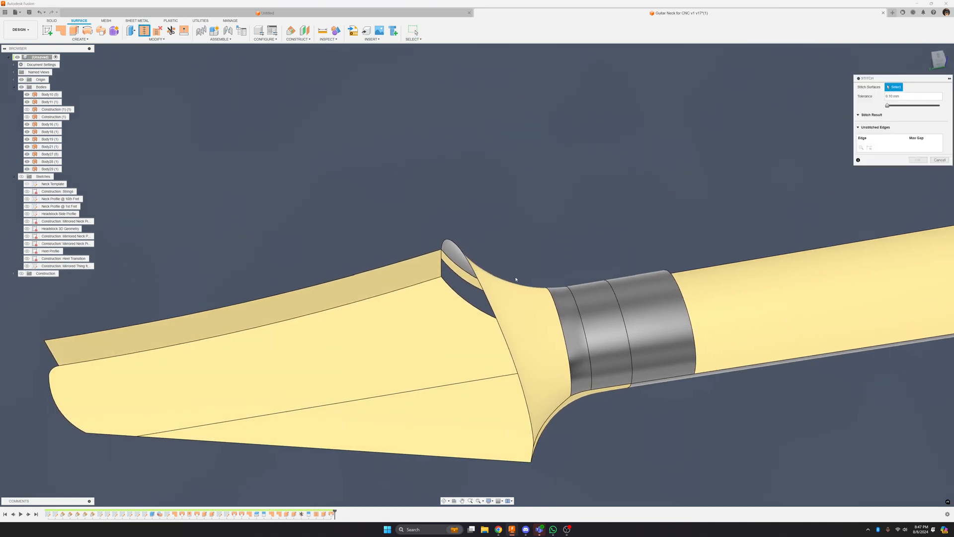
left_click(516, 291)
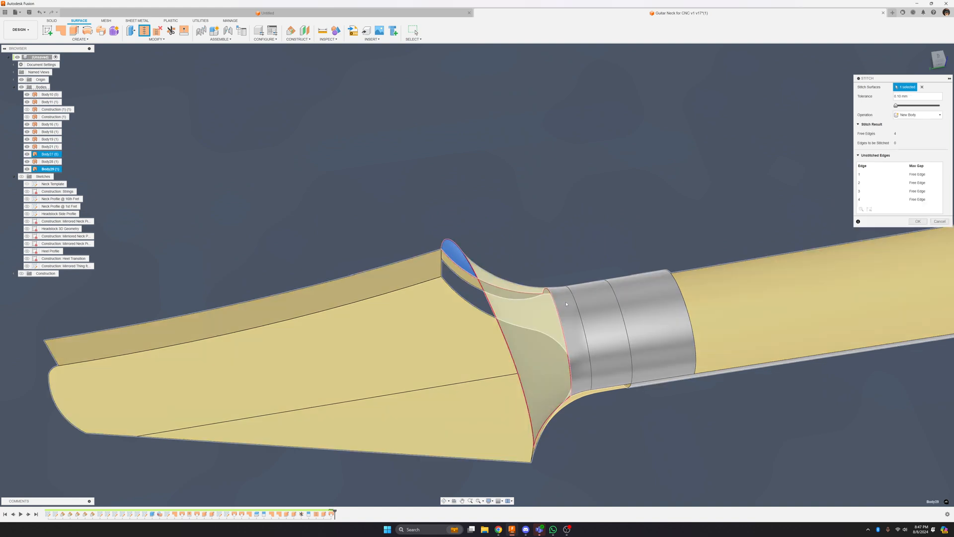
left_click(566, 303)
left_click(917, 306)
Try to patch the side opening between headstock and neck from its individually picked boundary edges, as a new body with Connected (G0) continuity
middle_click_drag(677, 211, 75, 44, "shift")
left_click(65, 31)
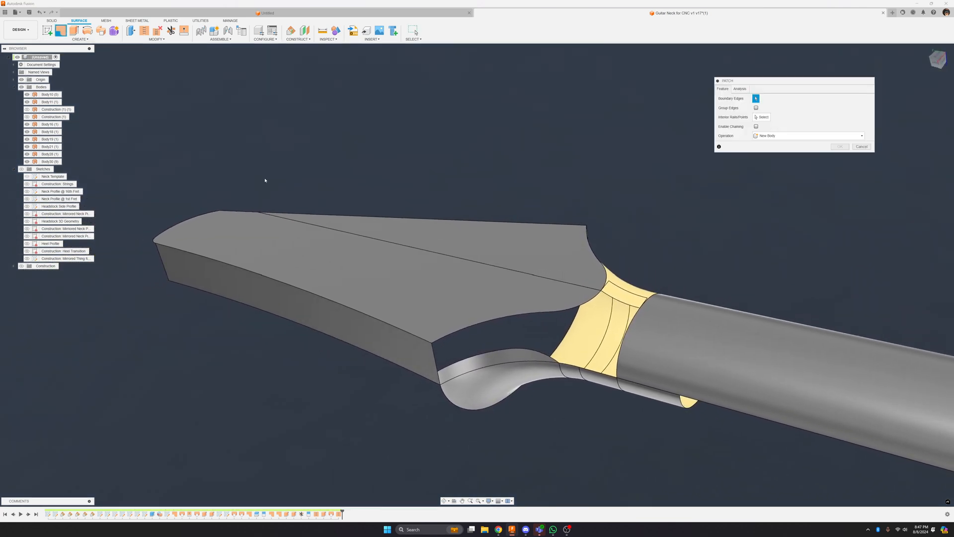
left_click(549, 312)
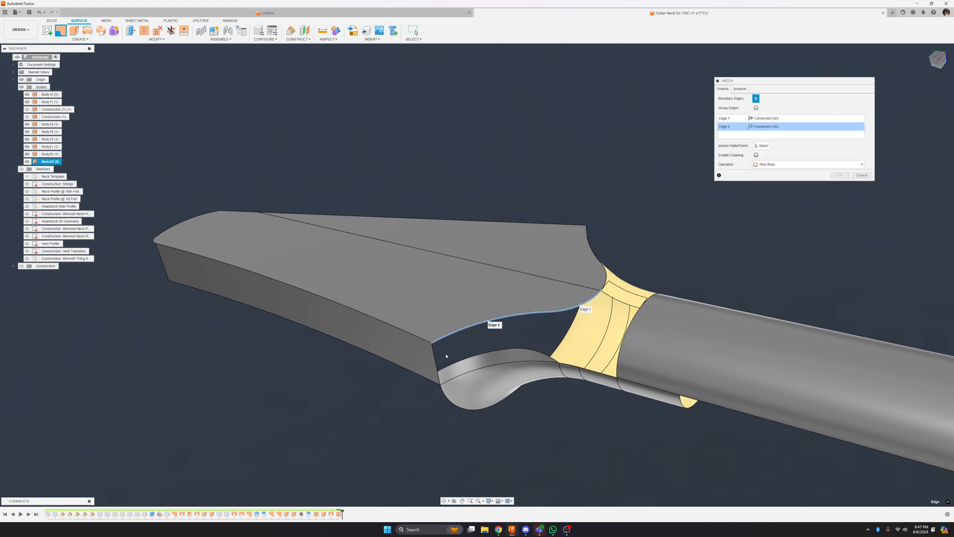
left_click(453, 365)
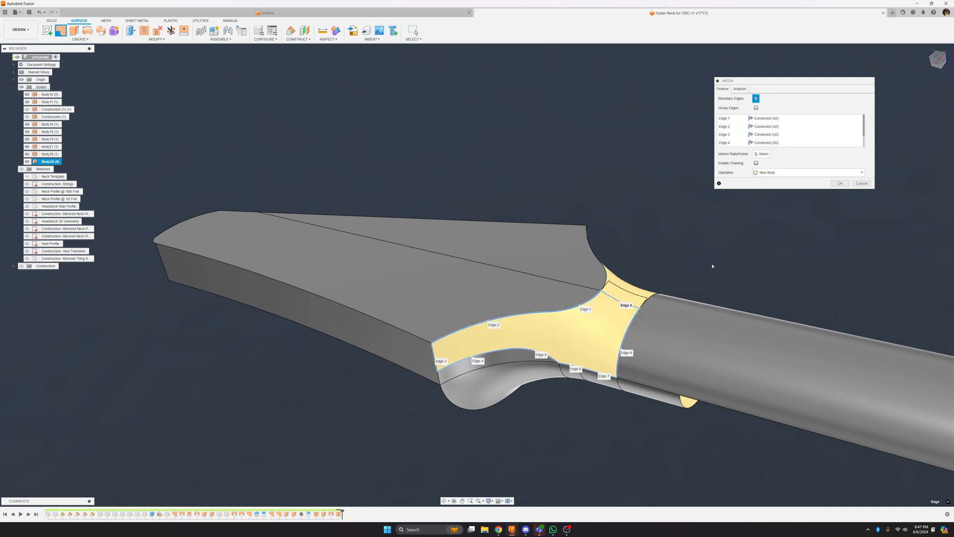
middle_click_drag(713, 266, 617, 281, "shift")
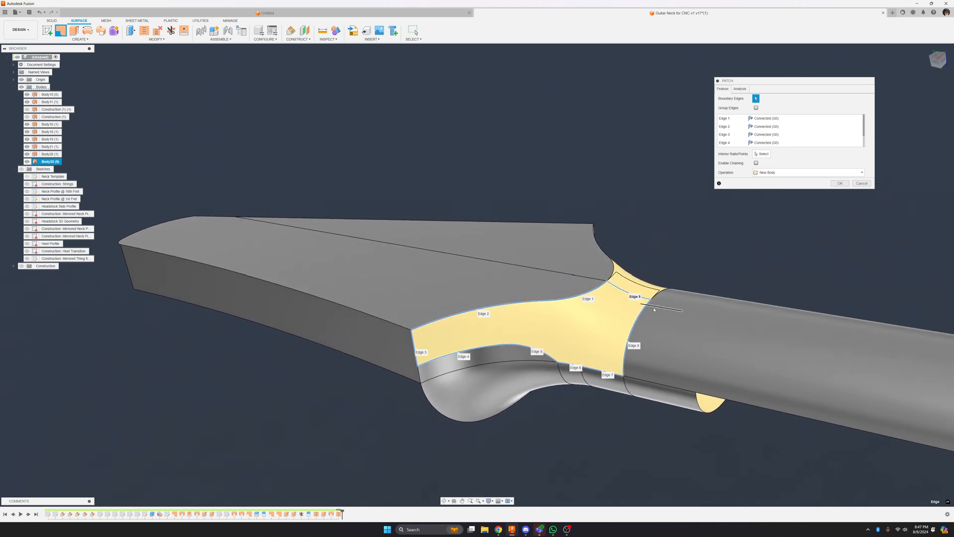
middle_click_drag(603, 394, 801, 258, "shift")
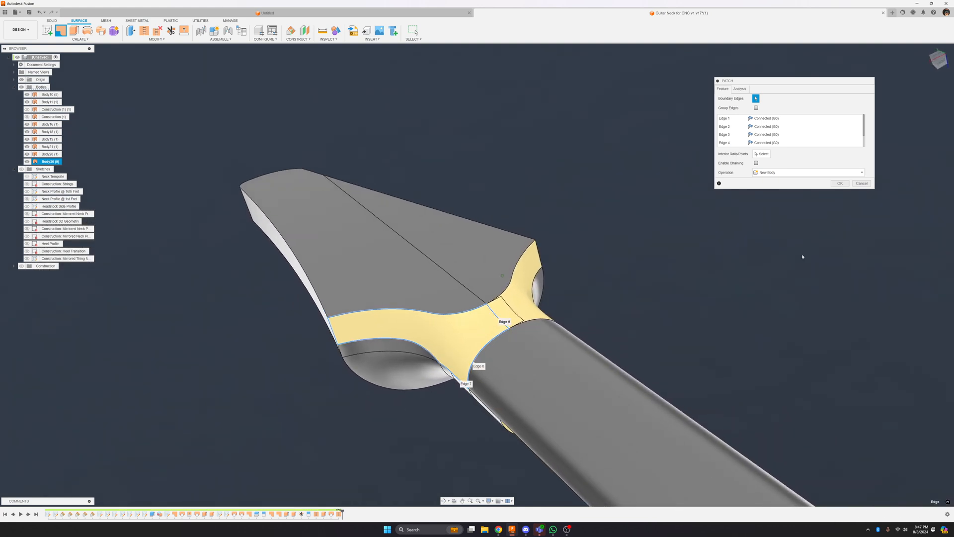
left_click(863, 183)
Examine the curved heel transition edge with Curvature Comb Analysis without keeping the analysis
middle_click_drag(863, 184, 583, 184, "shift")
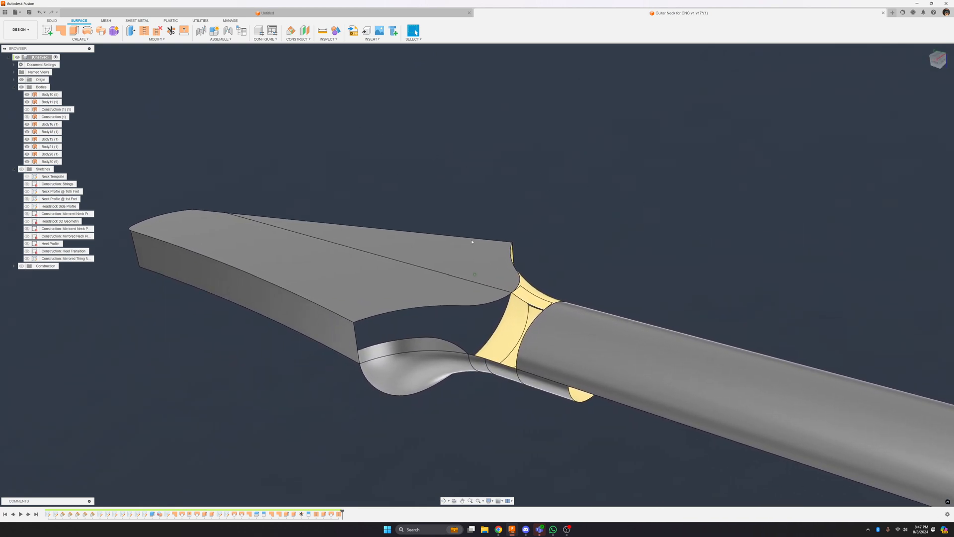
middle_click_drag(855, 465, 331, 50)
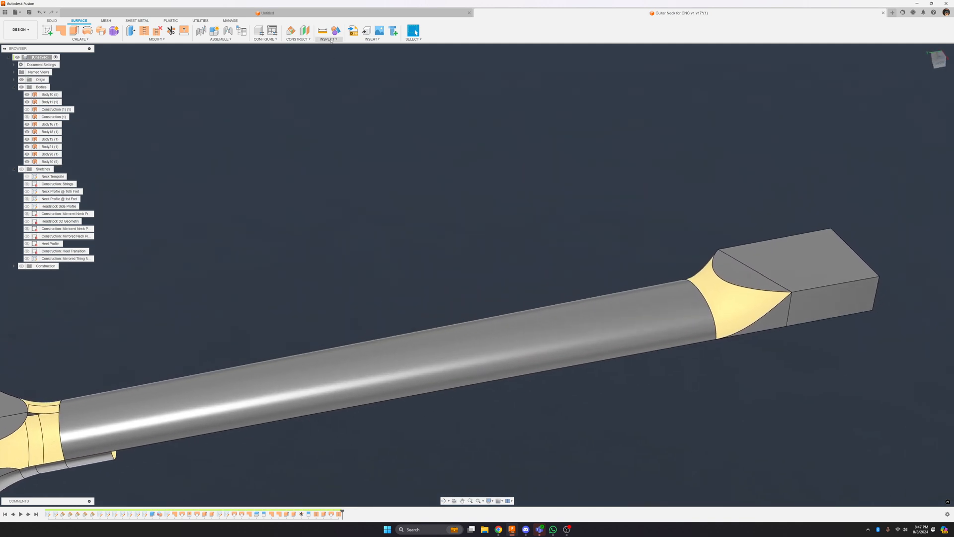
left_click(331, 40)
left_click(343, 61)
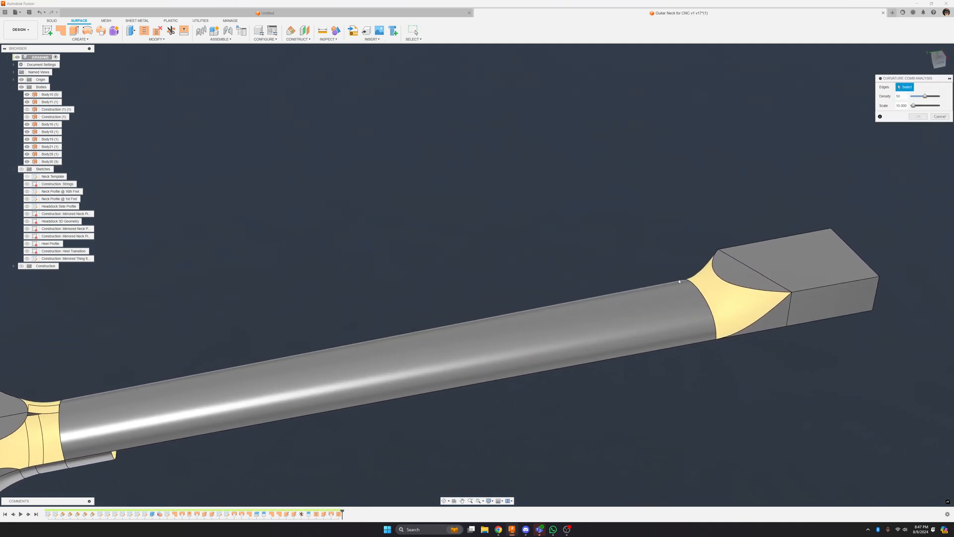
middle_click_drag(591, 219, 635, 173, "shift")
scroll(571, 209, "up", 3)
scroll(561, 183, "down", 3)
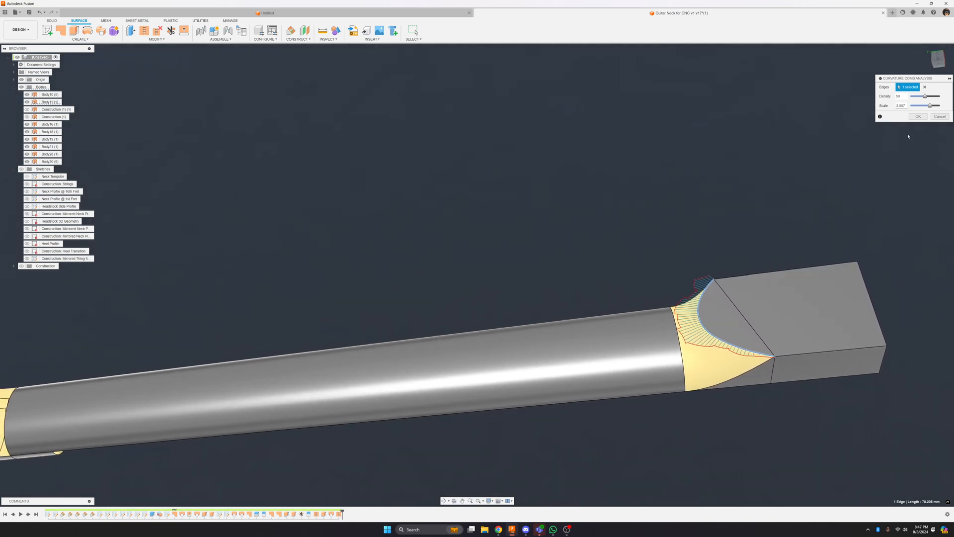
left_click(944, 118)
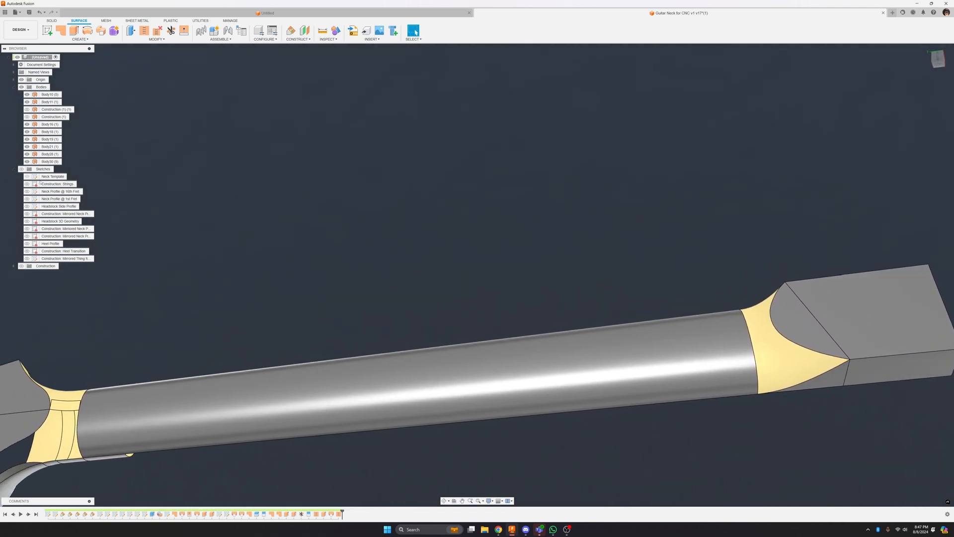
Show the sketches, hide the bodies, and open the Neck Template sketch for editing
left_click(22, 169)
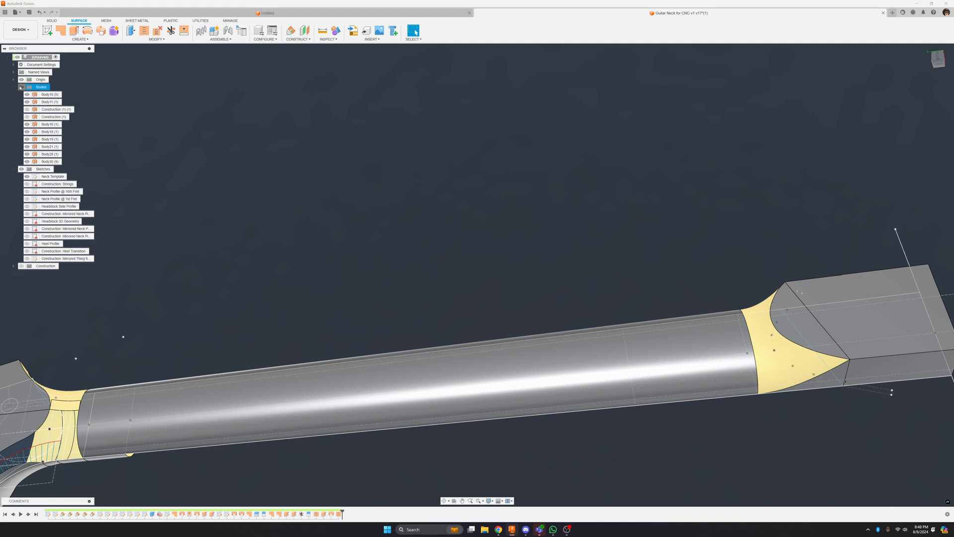
left_click(21, 87)
left_click(46, 178)
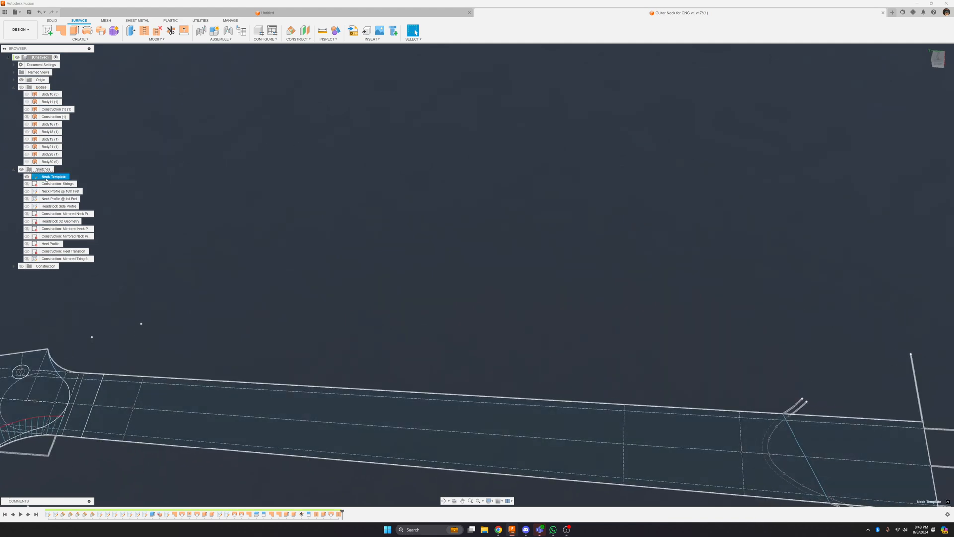
right_click(47, 179)
left_click(63, 200)
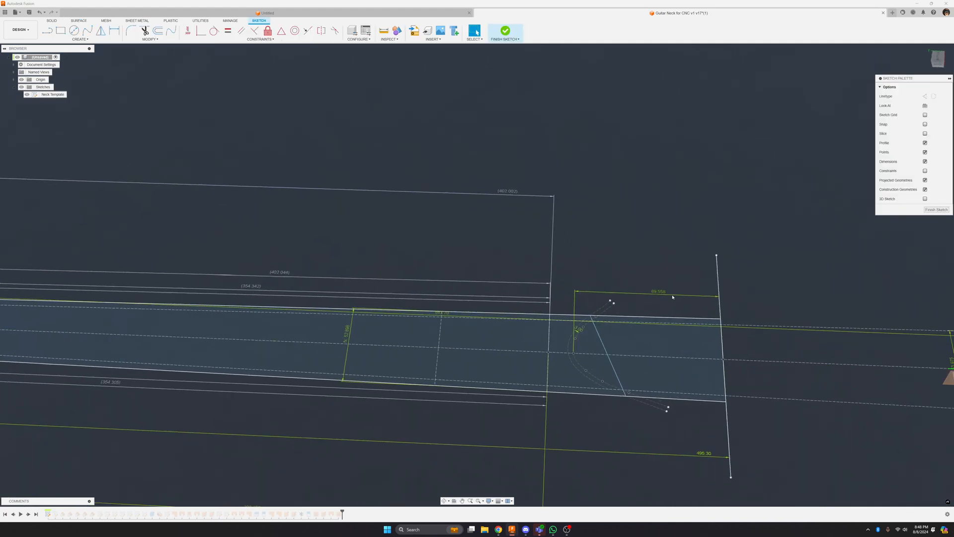
Compare the curvature combs of the fit point spline and the control point spline in the heel transition, discarding both displays
right_click(629, 273)
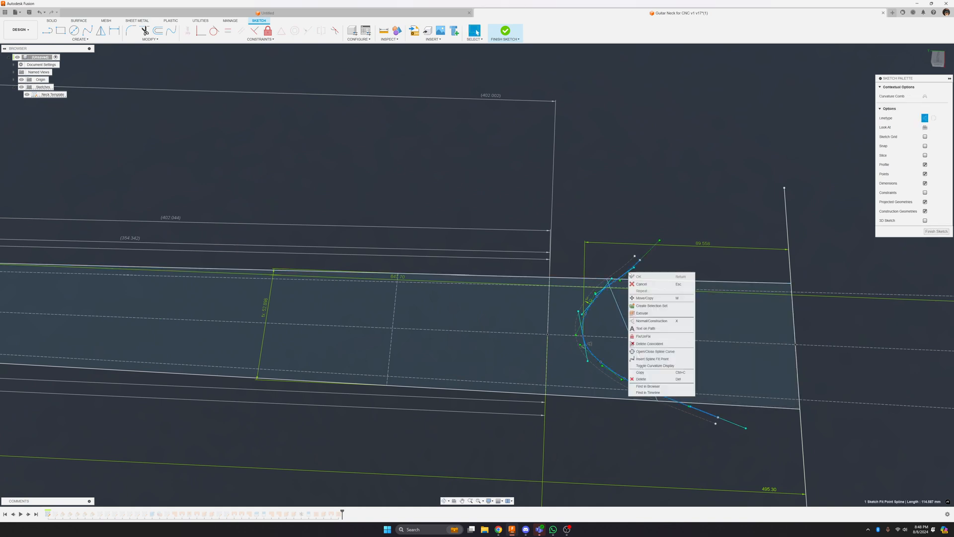
left_click(664, 367)
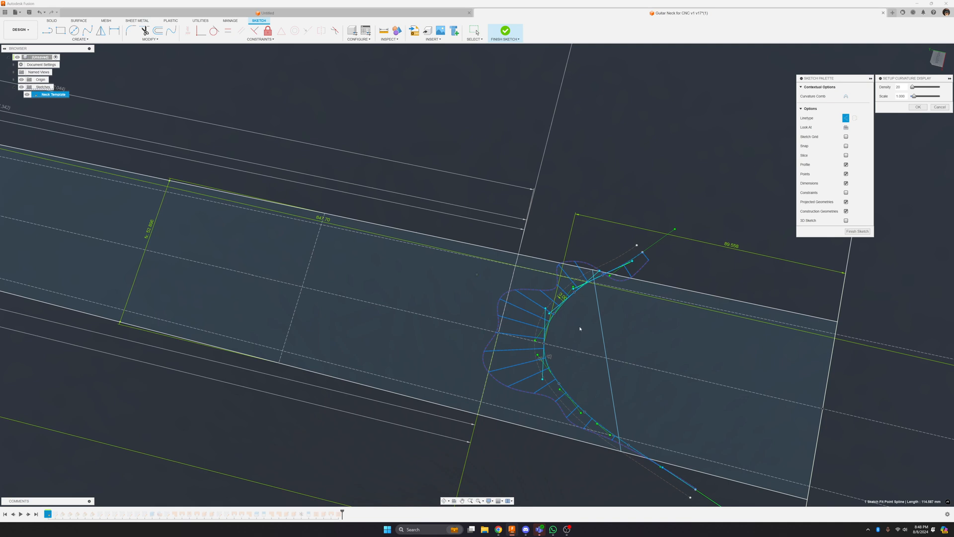
left_click(940, 107)
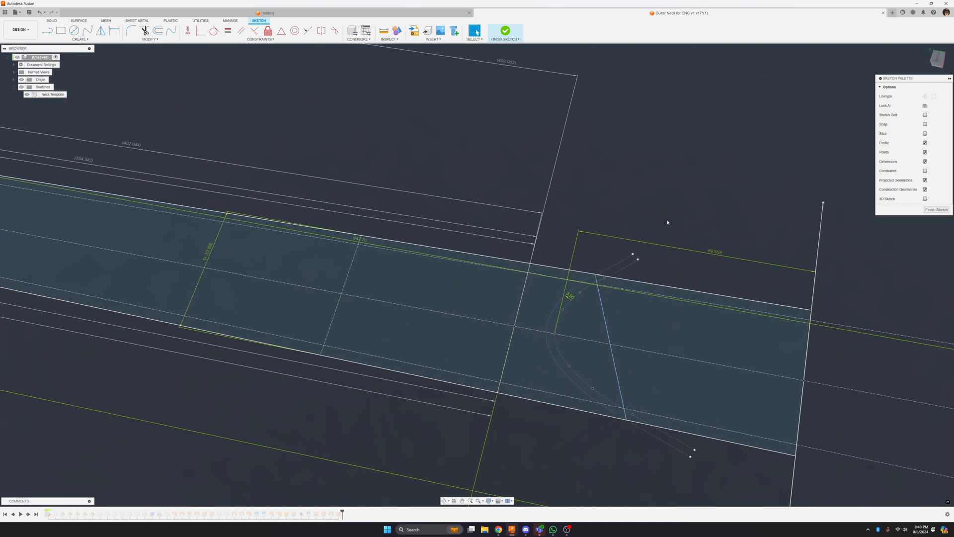
right_click(618, 264)
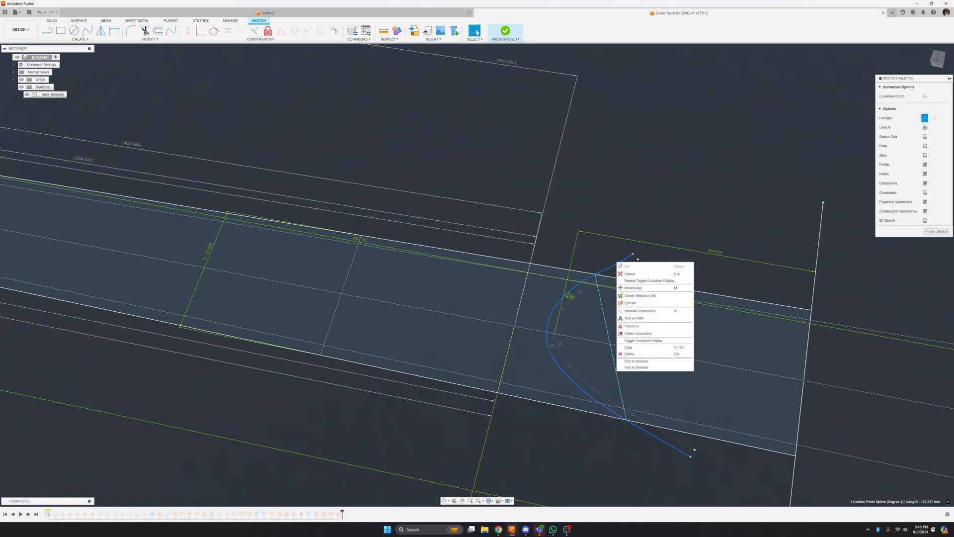
left_click(641, 341)
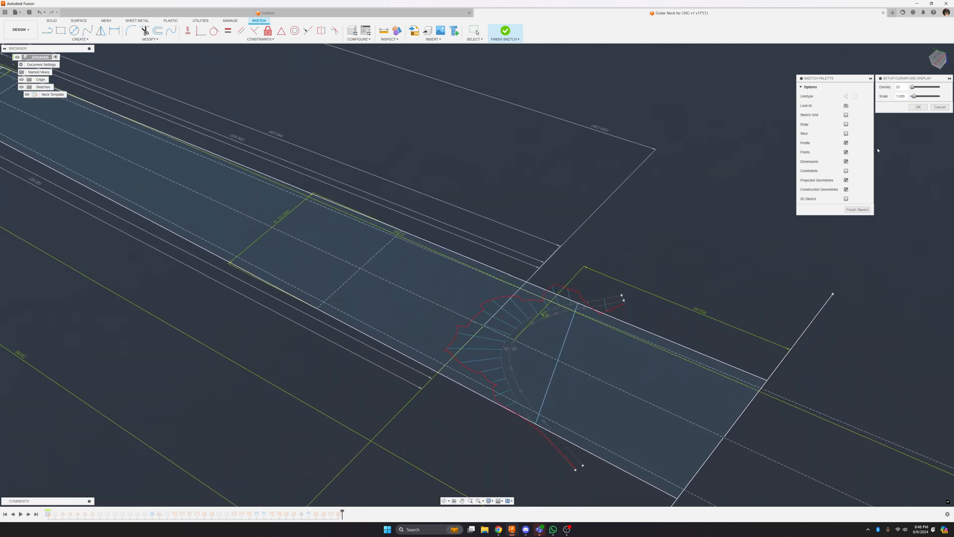
left_click(939, 107)
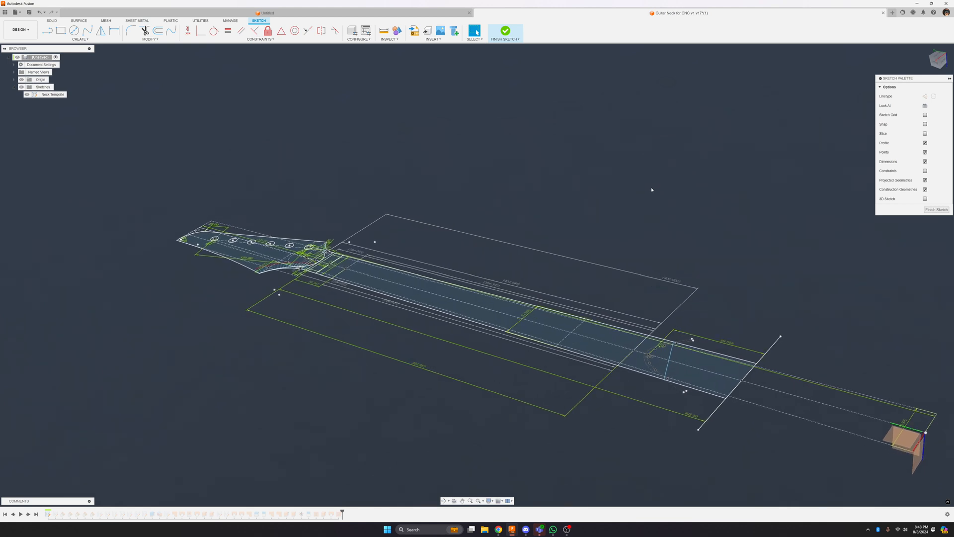
Finish the Neck Template sketch and redisplay the bodies
left_click(937, 210)
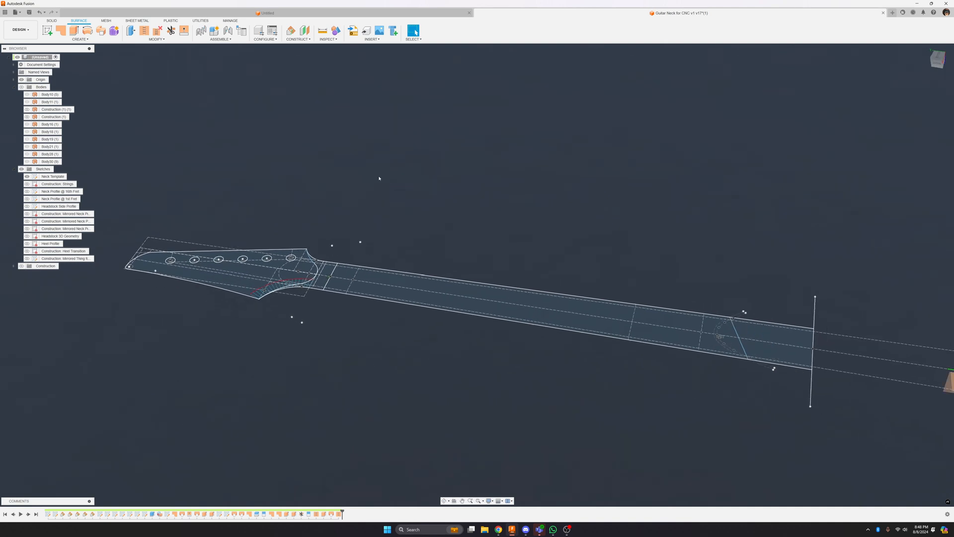
left_click(22, 87)
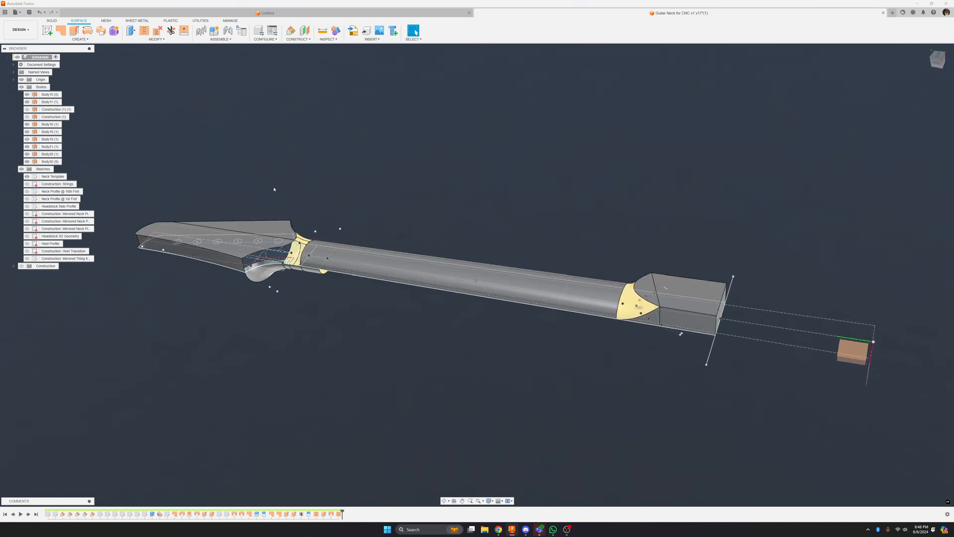
left_click(567, 530)
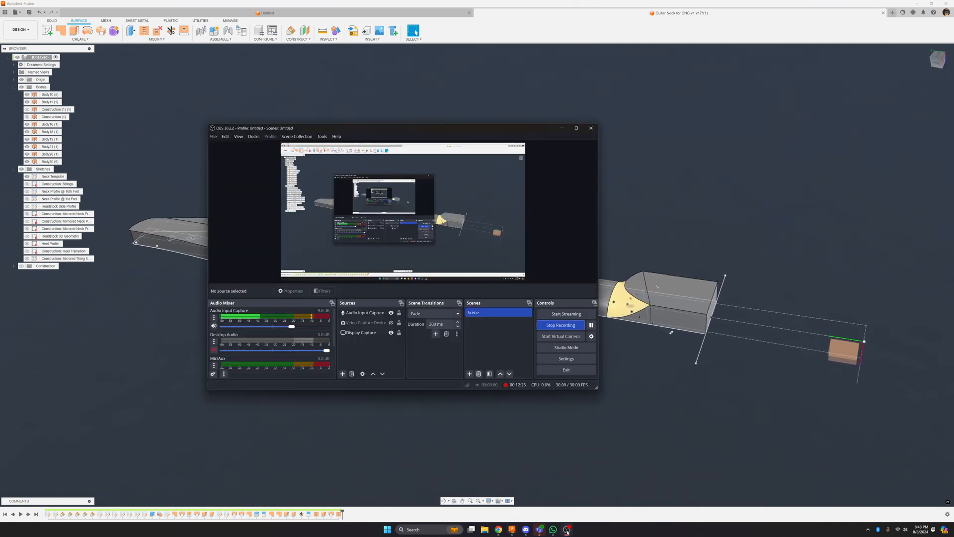